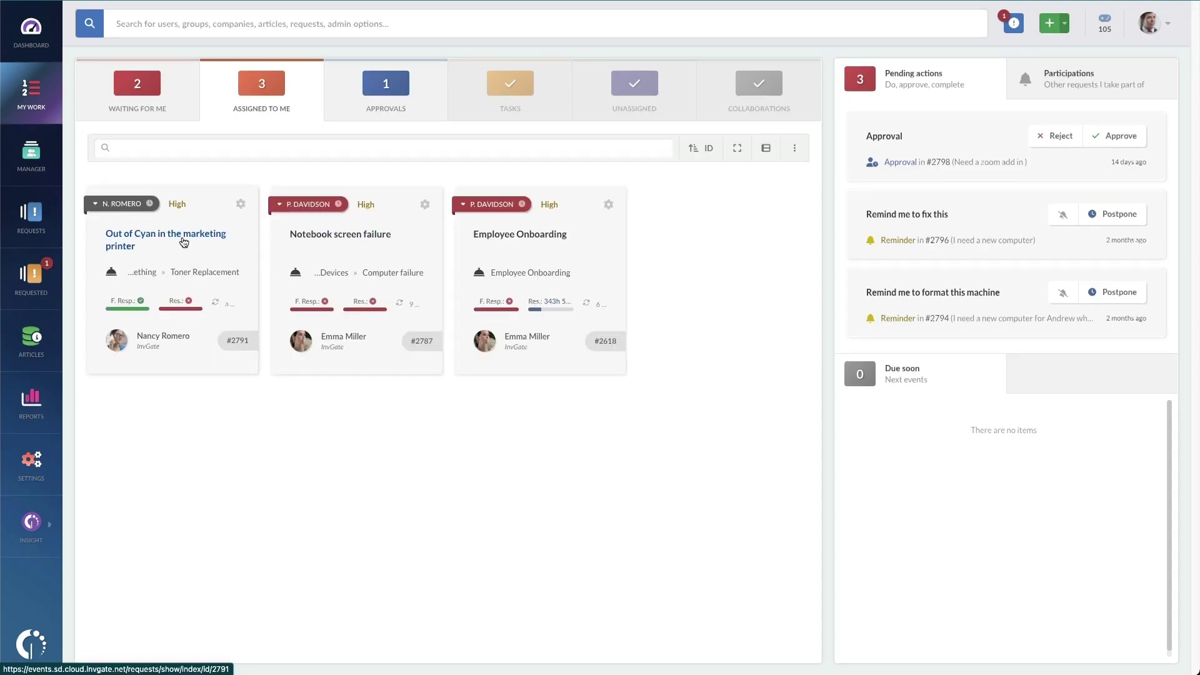
On the Out of Cyan request #2791, add tasks 'Restart the printer' and 'Restart the print spooler / server'.
click(184, 243)
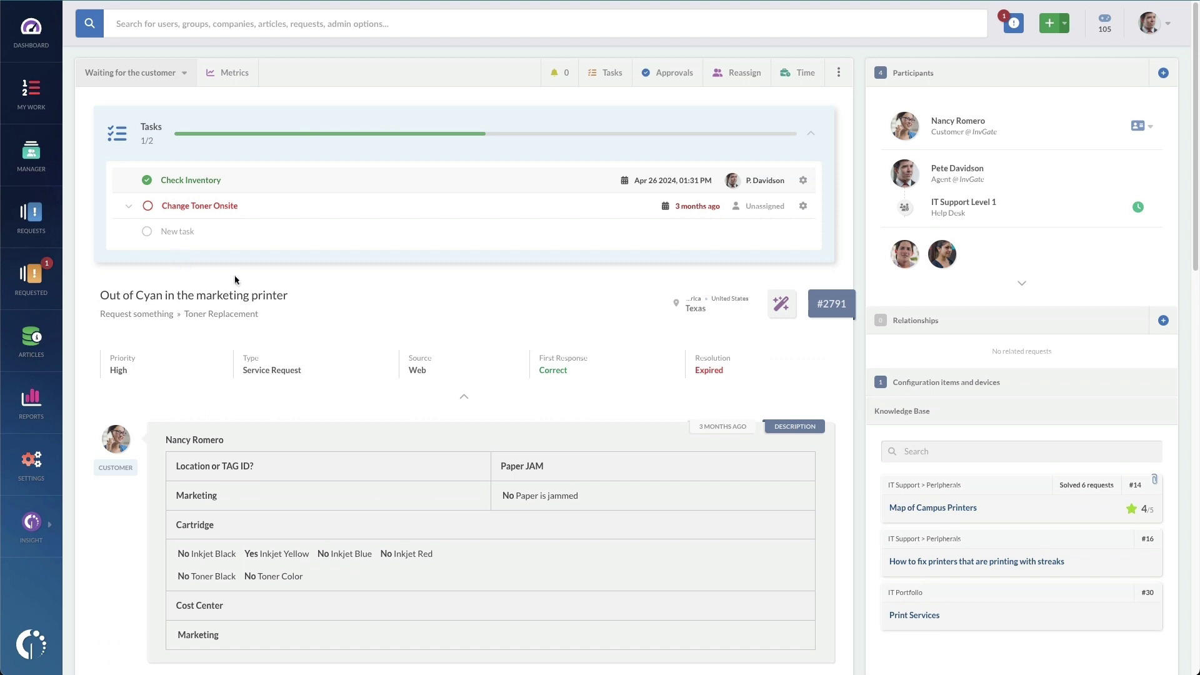
click(172, 232)
text(Restart the printer)
key(Return)
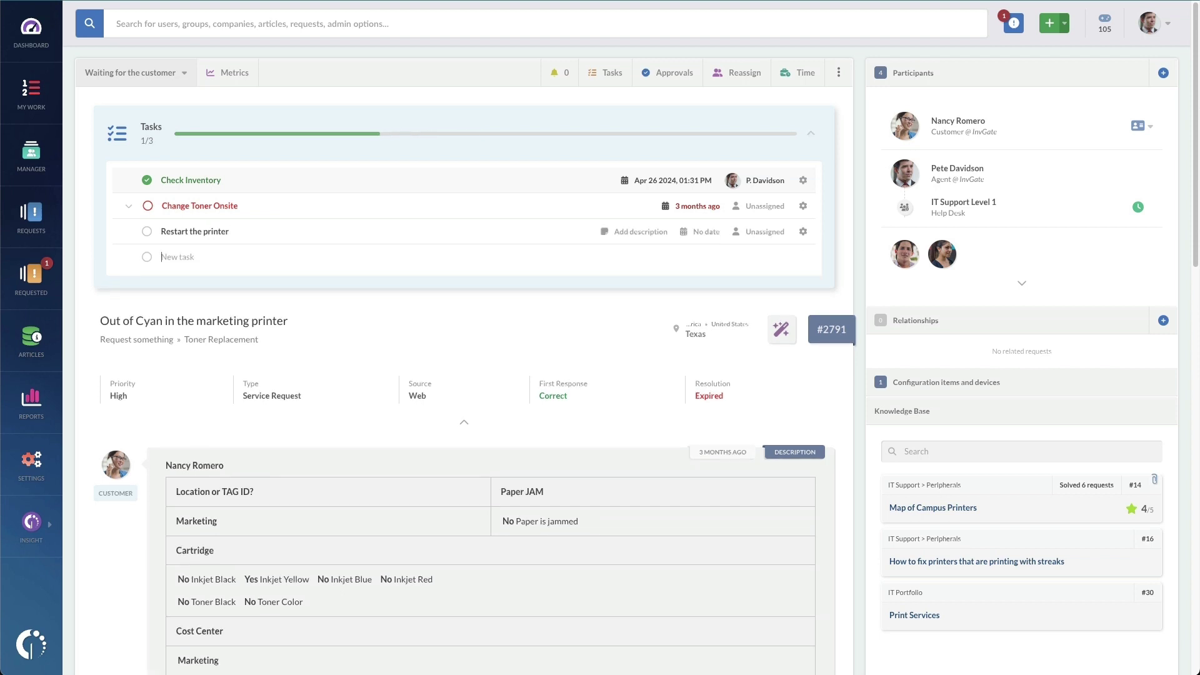
text(Res)
key(Return)
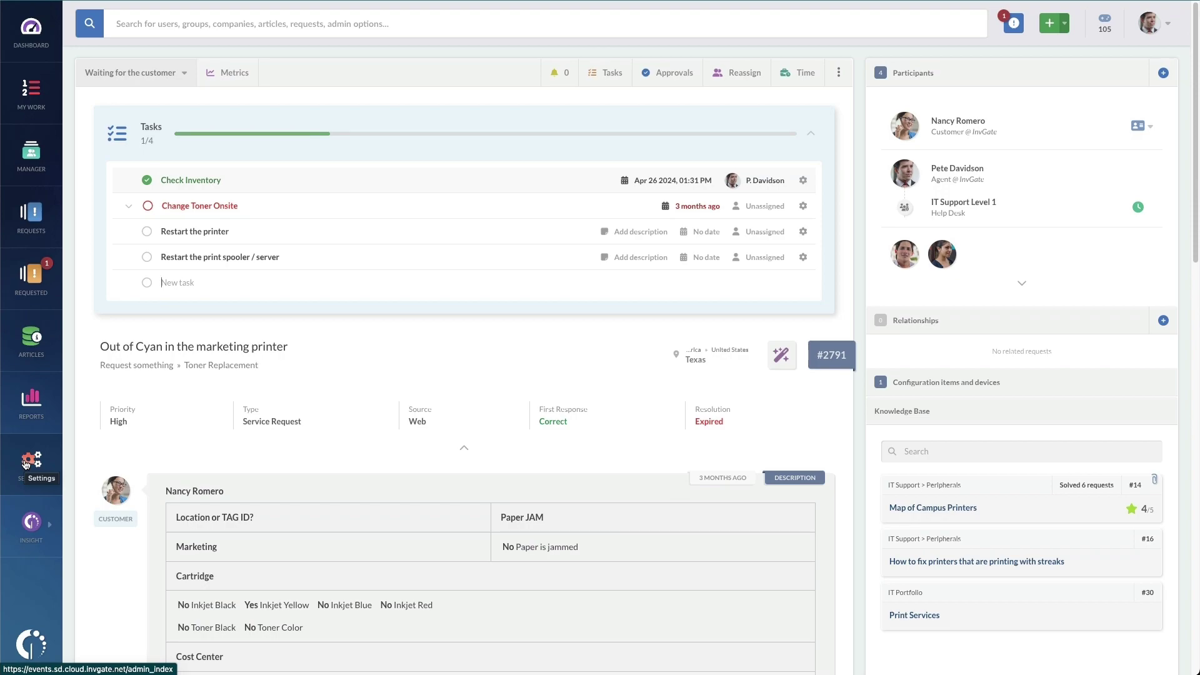
click(26, 464)
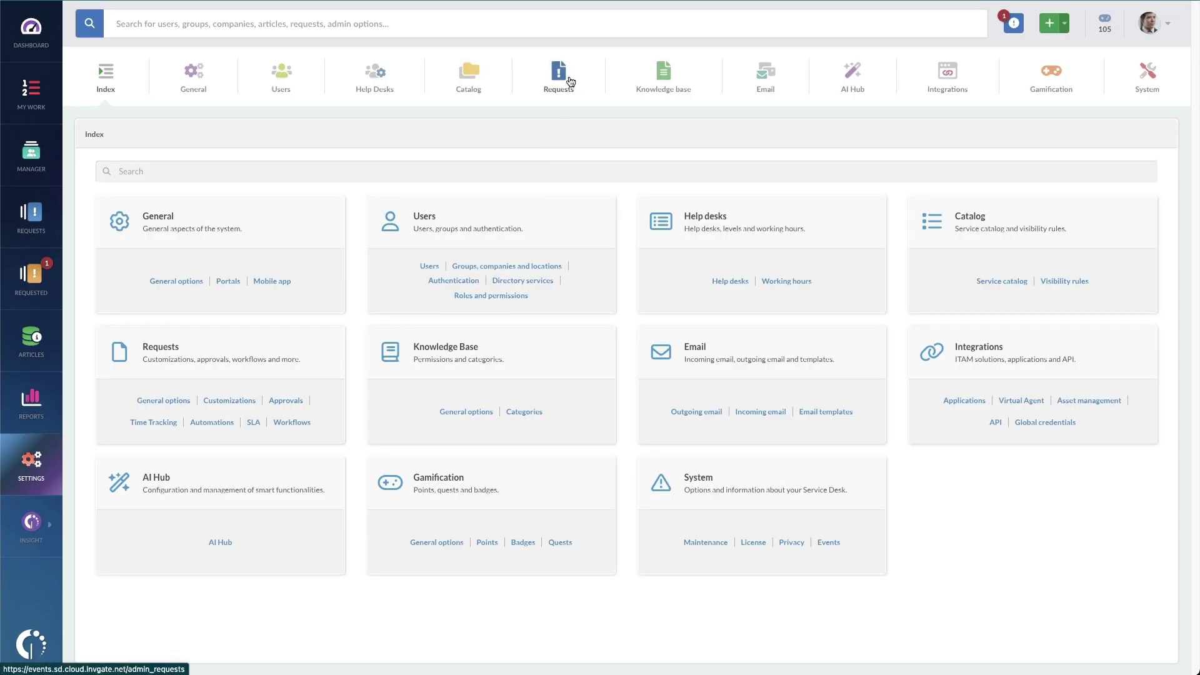
Open the Computer Hot Swap rule for editing from the Requests automations list.
click(570, 81)
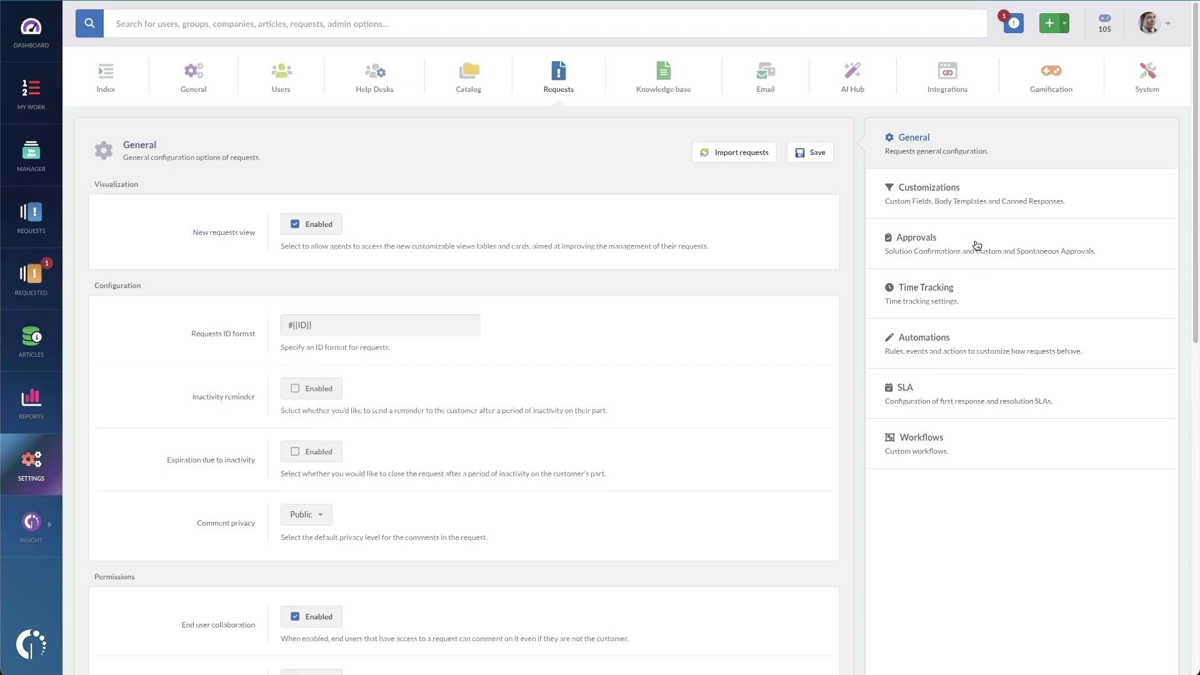
click(961, 350)
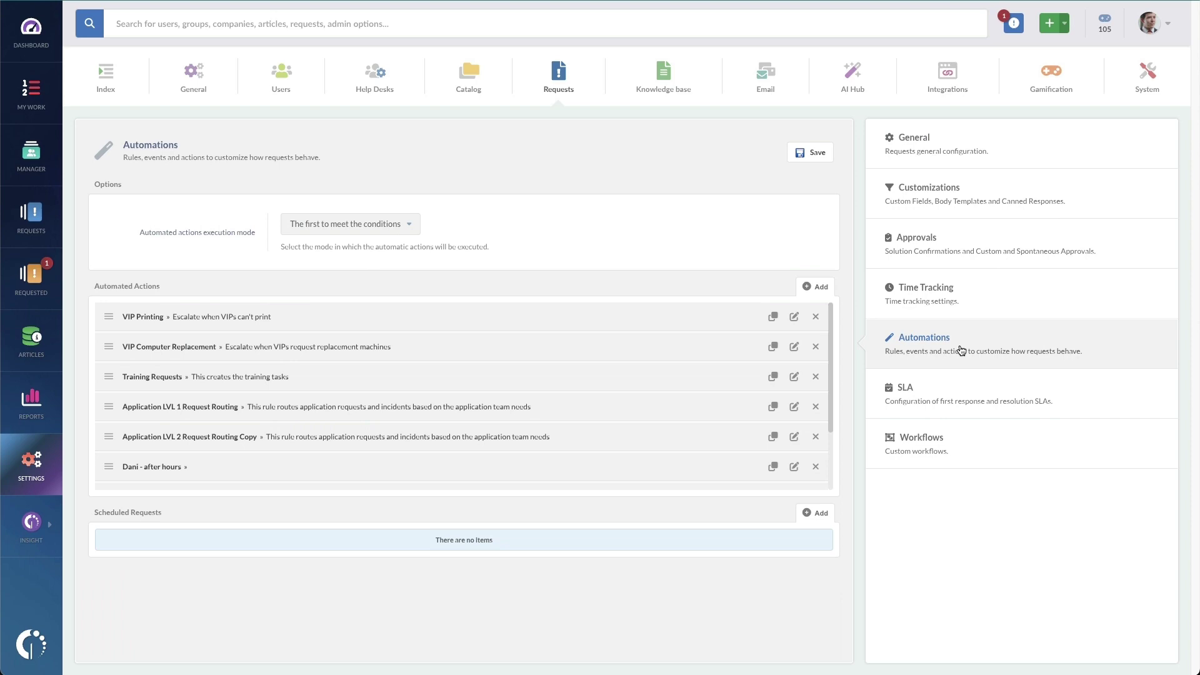
scroll(553, 423, down, 3)
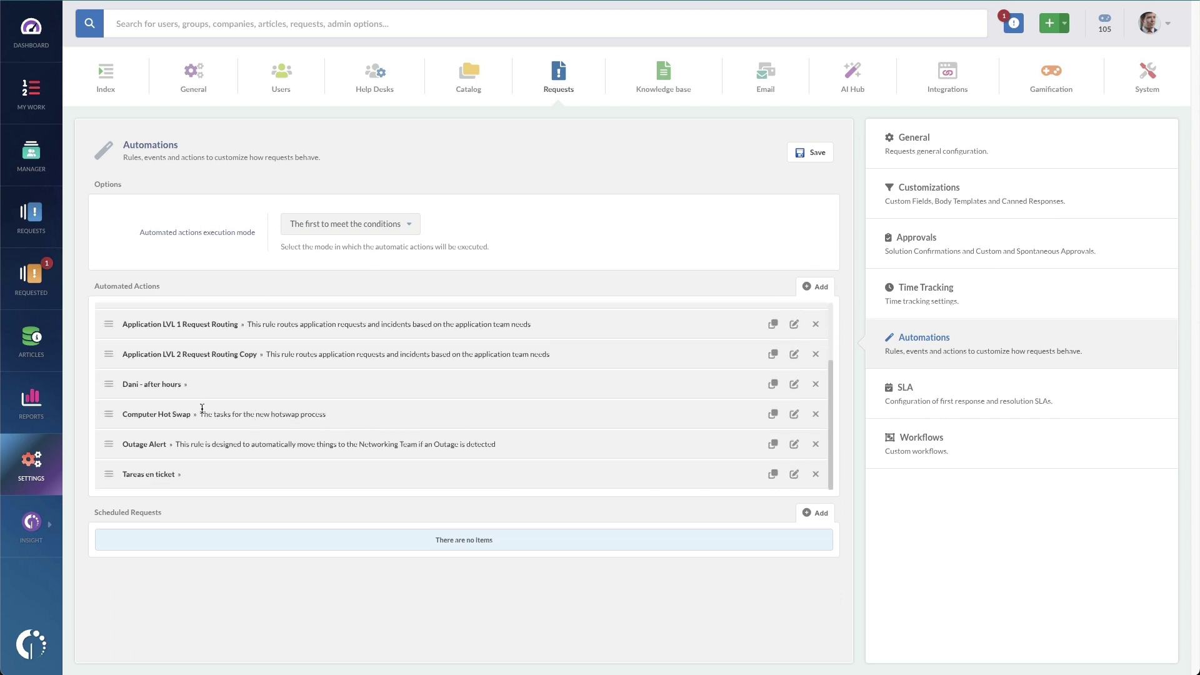
drag(199, 414, 338, 415)
click(793, 414)
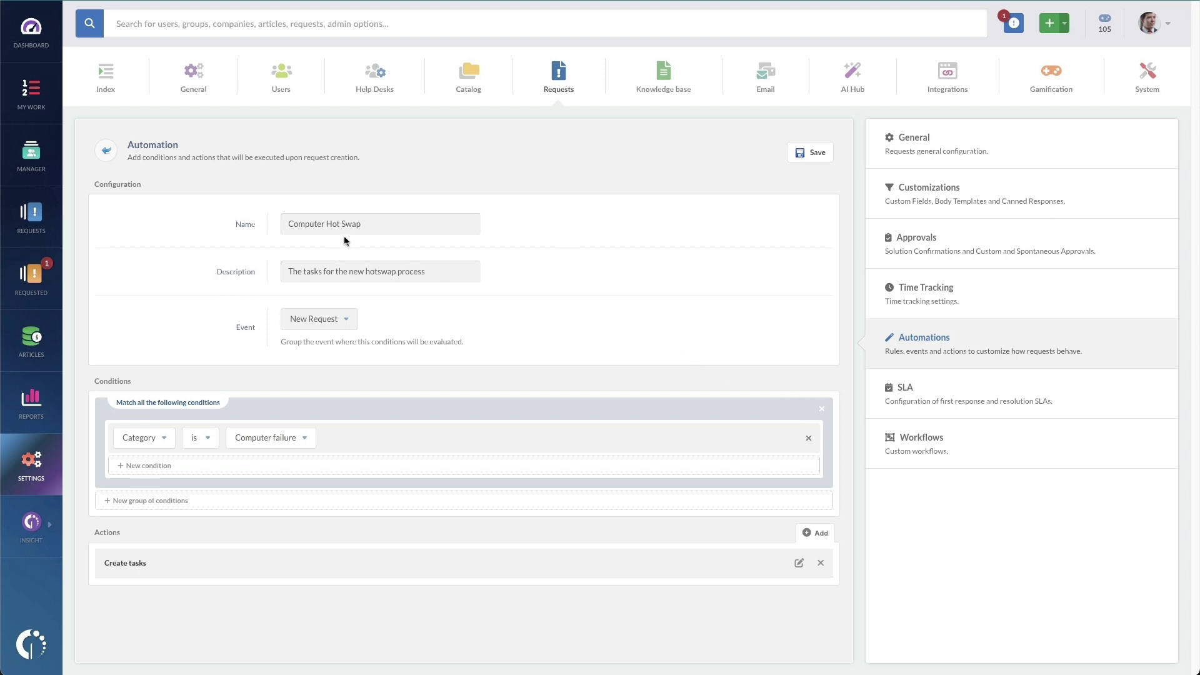
Check the rule's trigger events unchanged and bring up its Create tasks action.
click(333, 322)
click(470, 316)
click(799, 563)
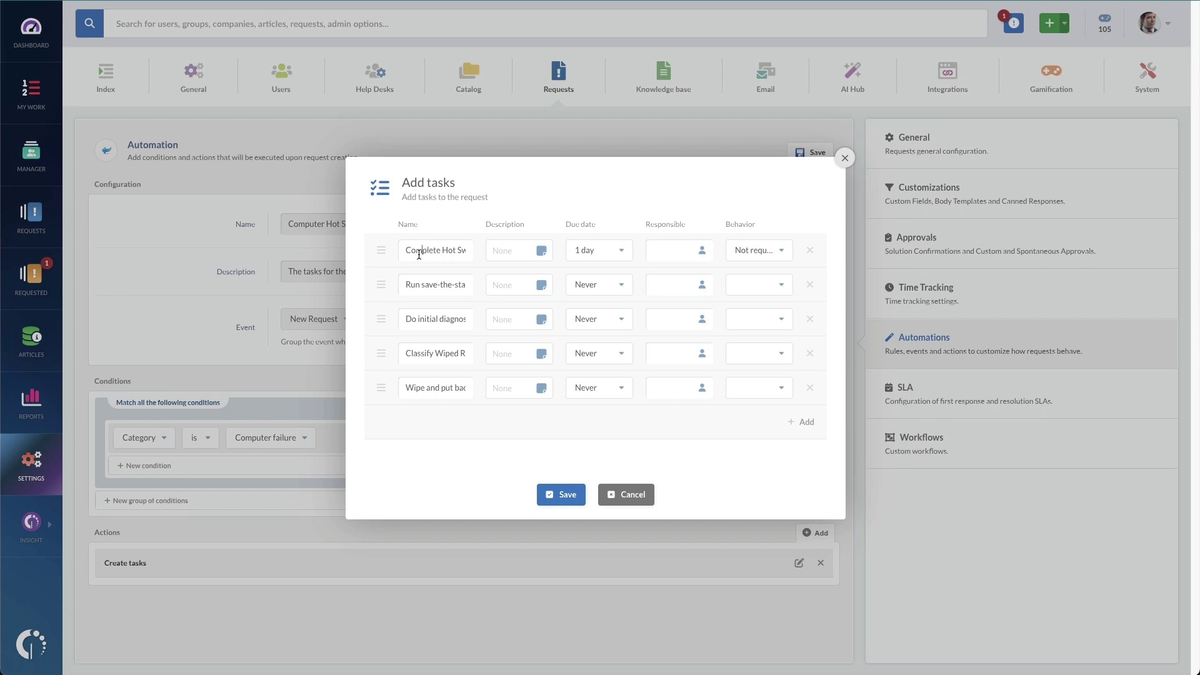
Review all five predefined task names in the Add tasks dialog, then cancel without changes.
triple_click(447, 249)
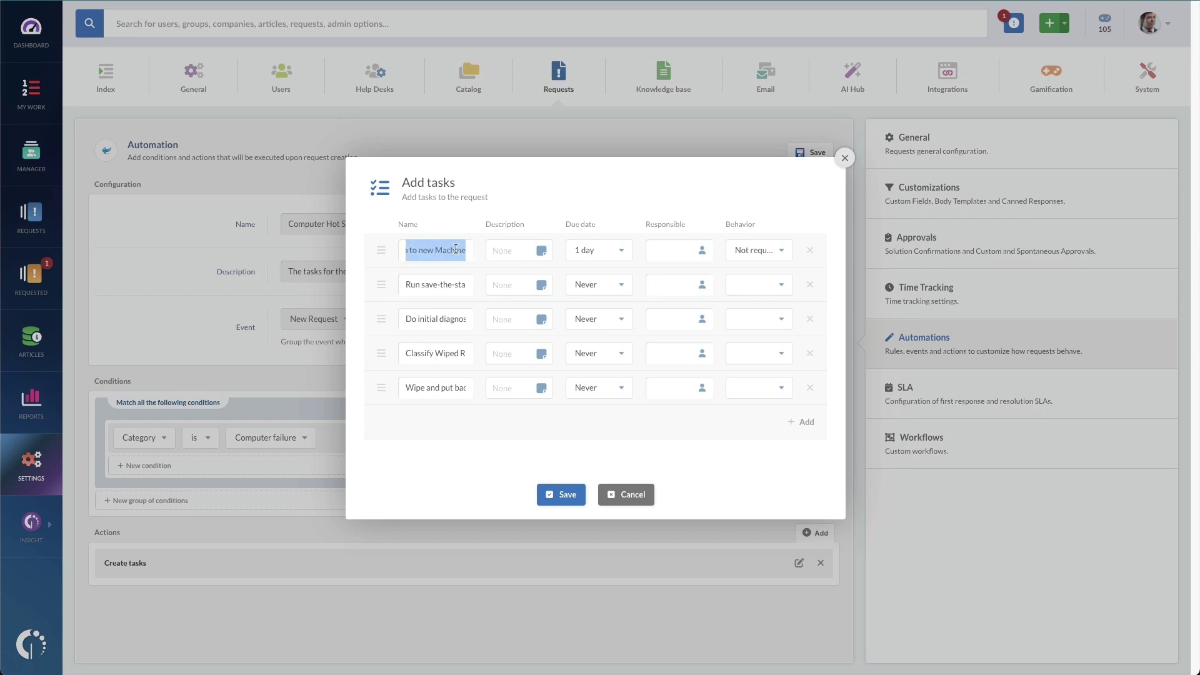
click(456, 249)
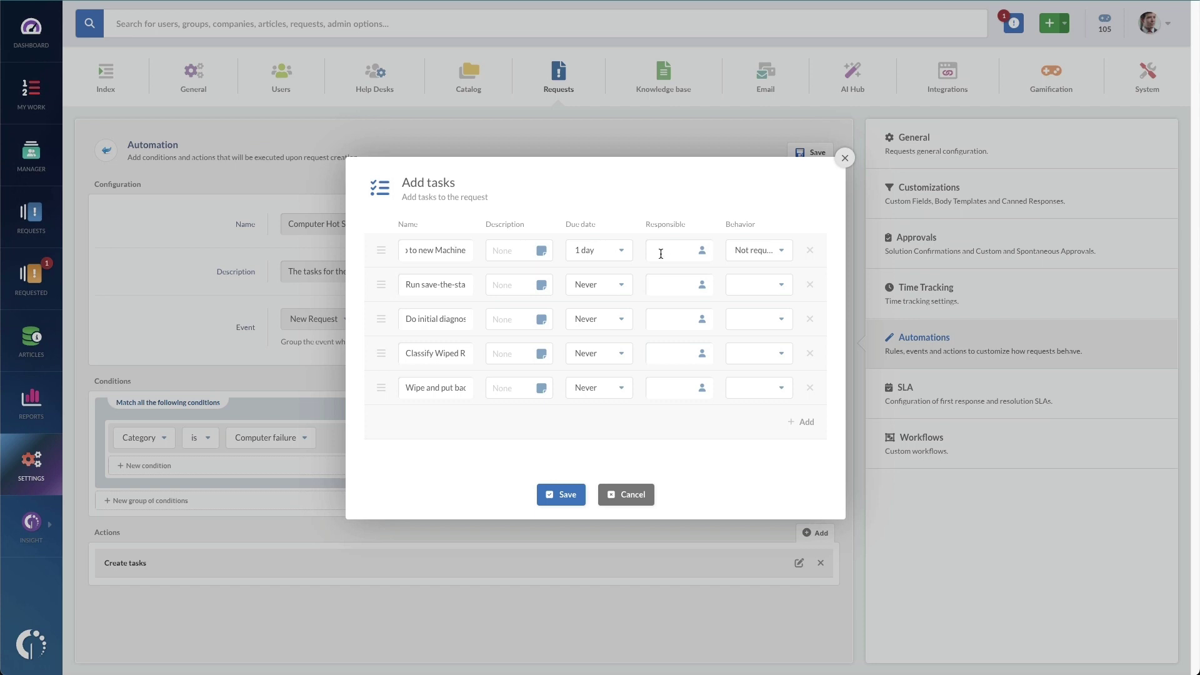
drag(434, 283, 466, 284)
drag(412, 317, 482, 326)
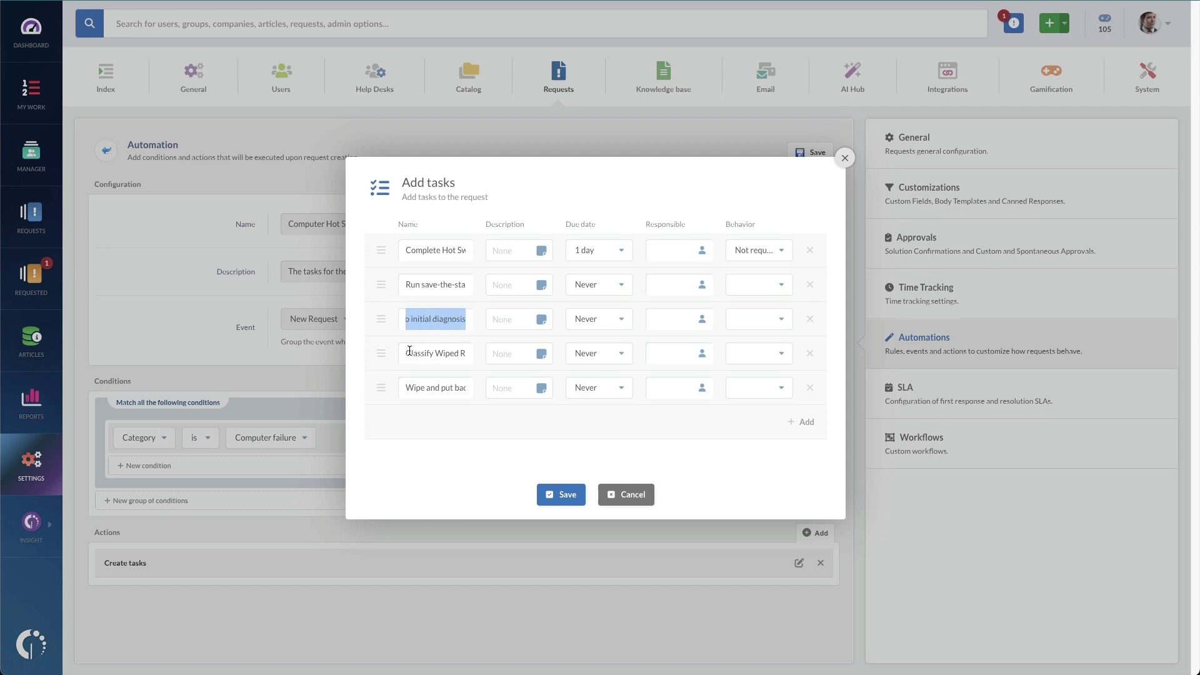
drag(410, 351, 487, 359)
drag(416, 382, 480, 388)
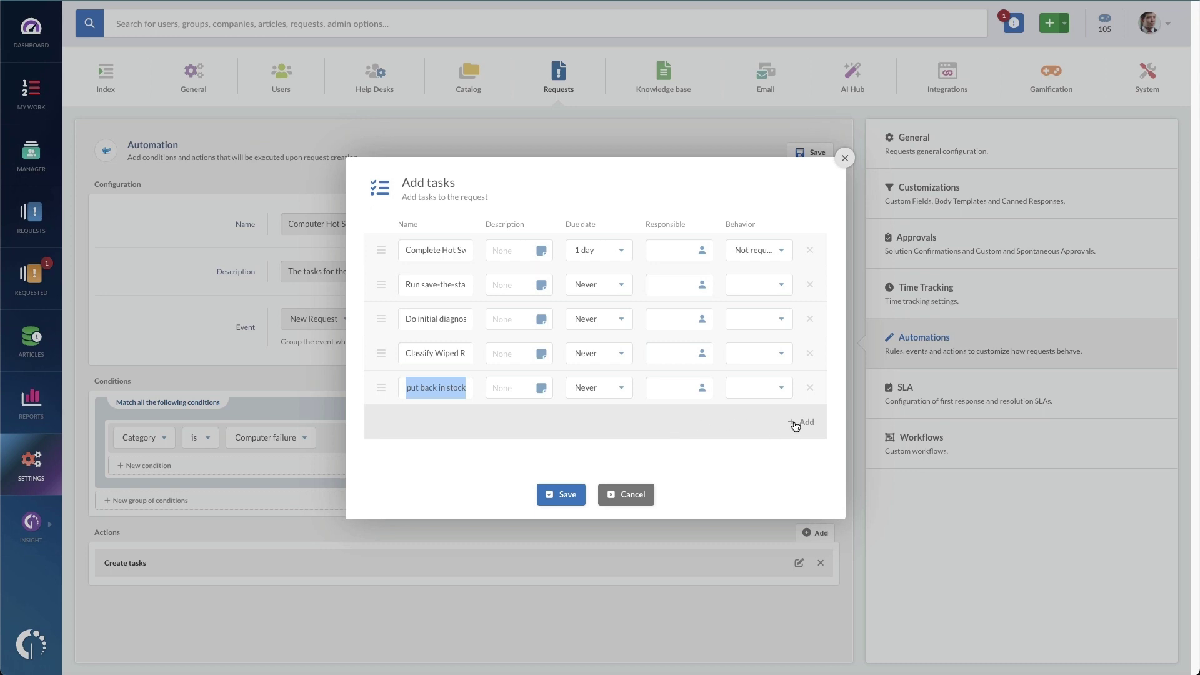
click(805, 459)
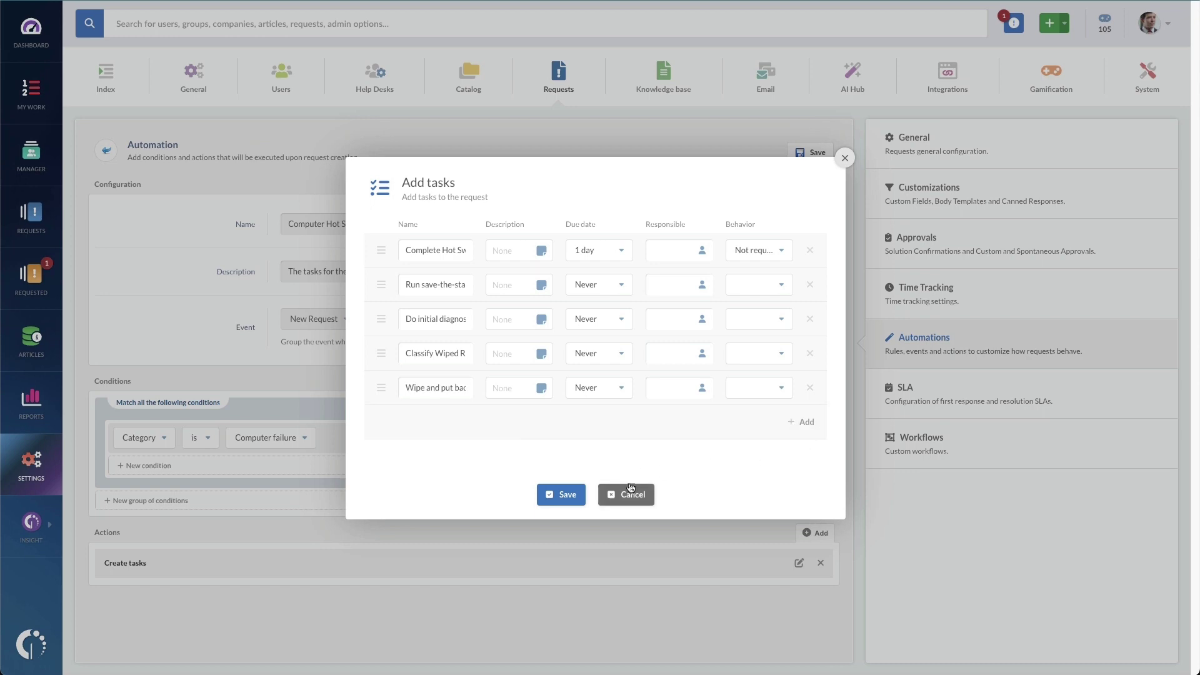
click(632, 497)
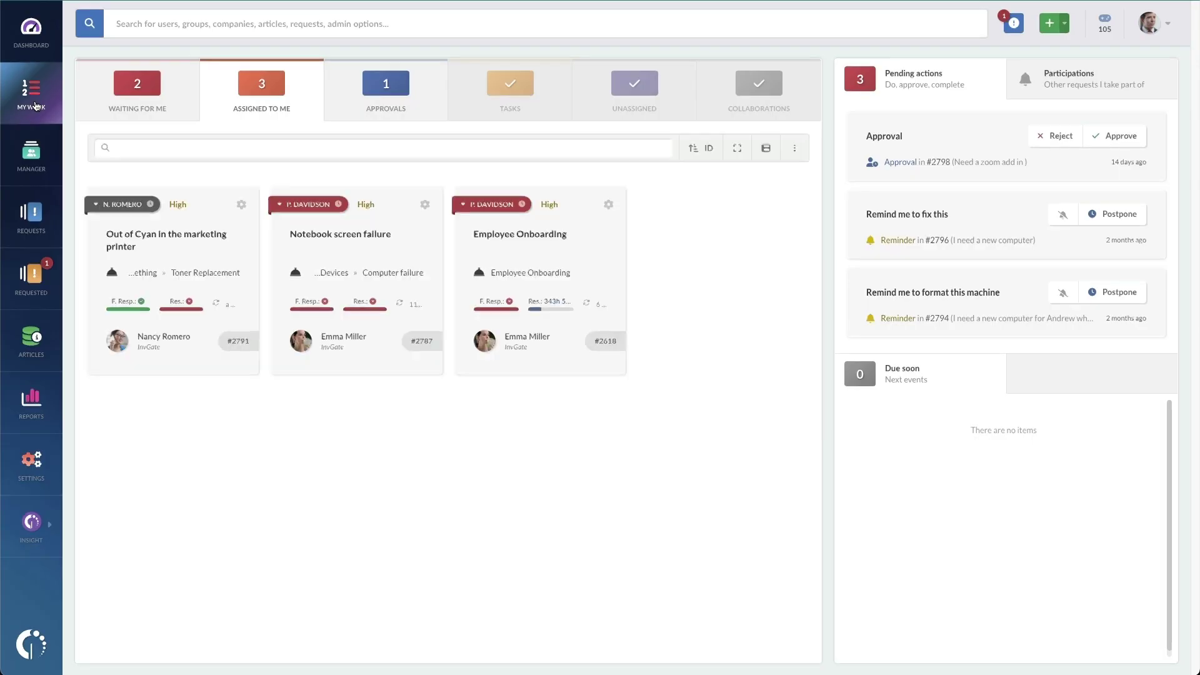
Open request #2787 and mark Complete Hot Swap through Wipe and put back in stock done (5/5).
click(342, 232)
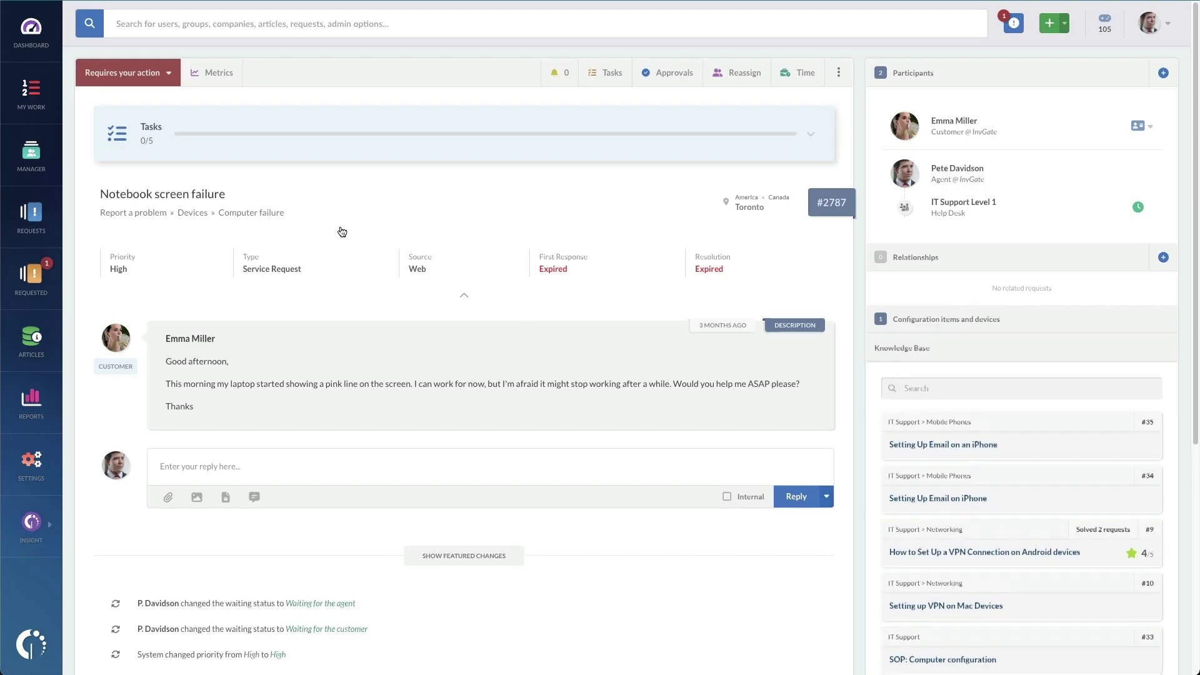
click(812, 136)
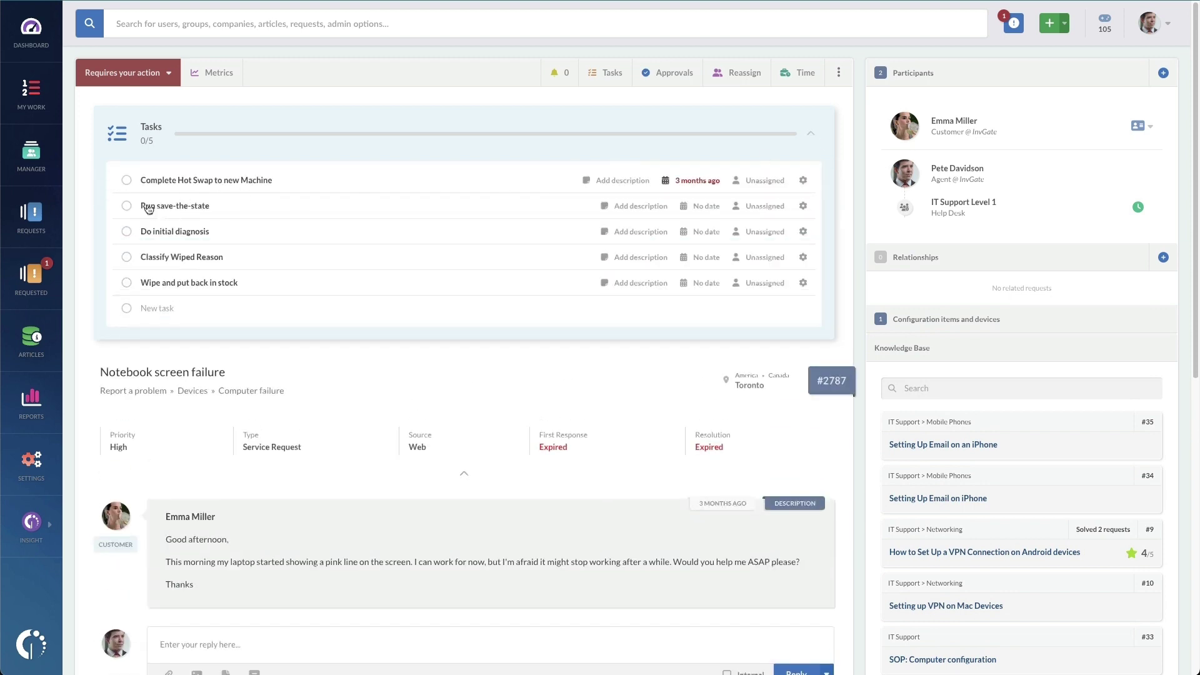
click(126, 180)
click(127, 207)
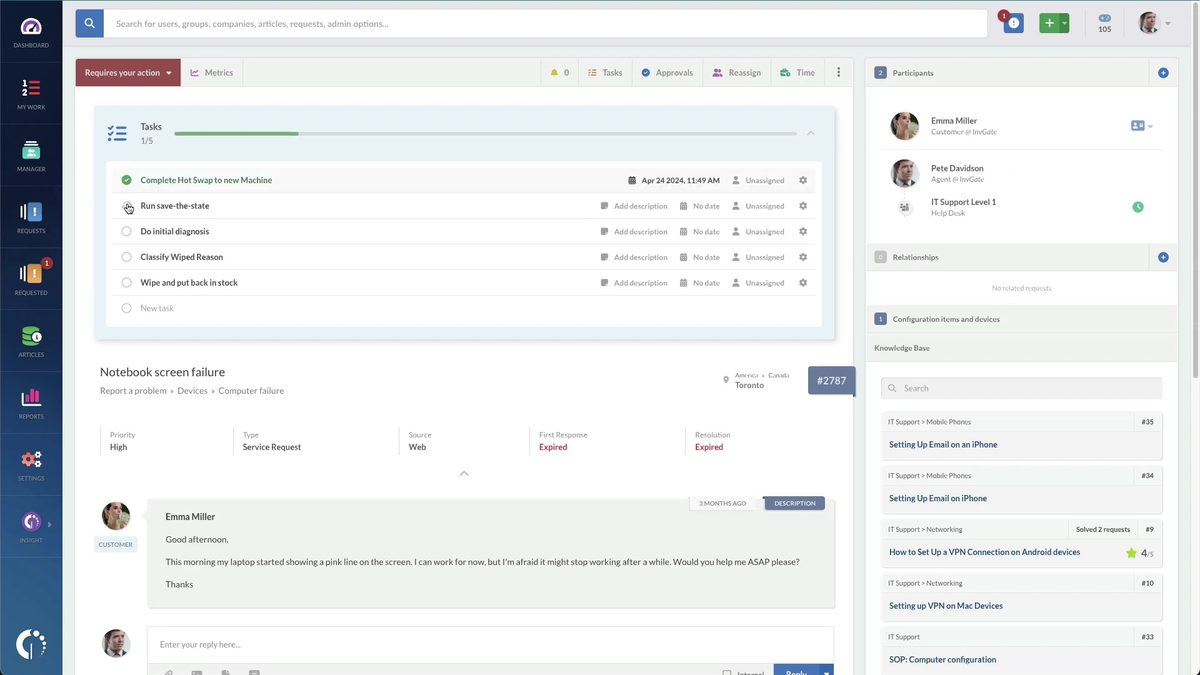
click(126, 232)
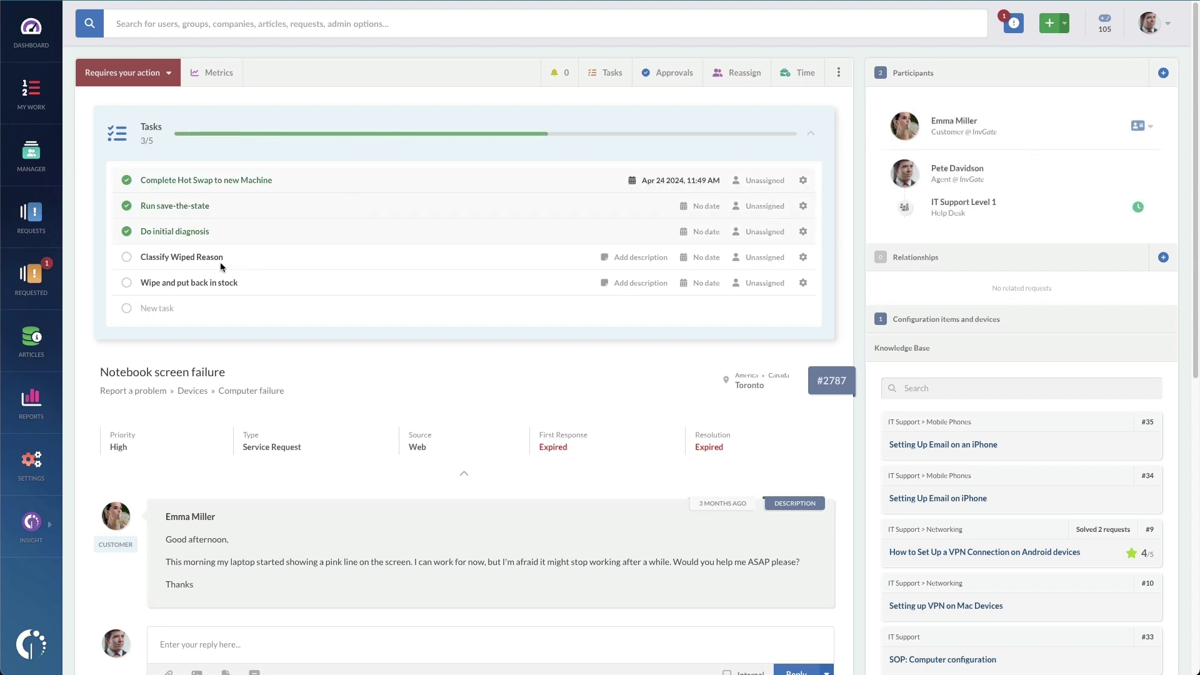
click(128, 258)
click(127, 284)
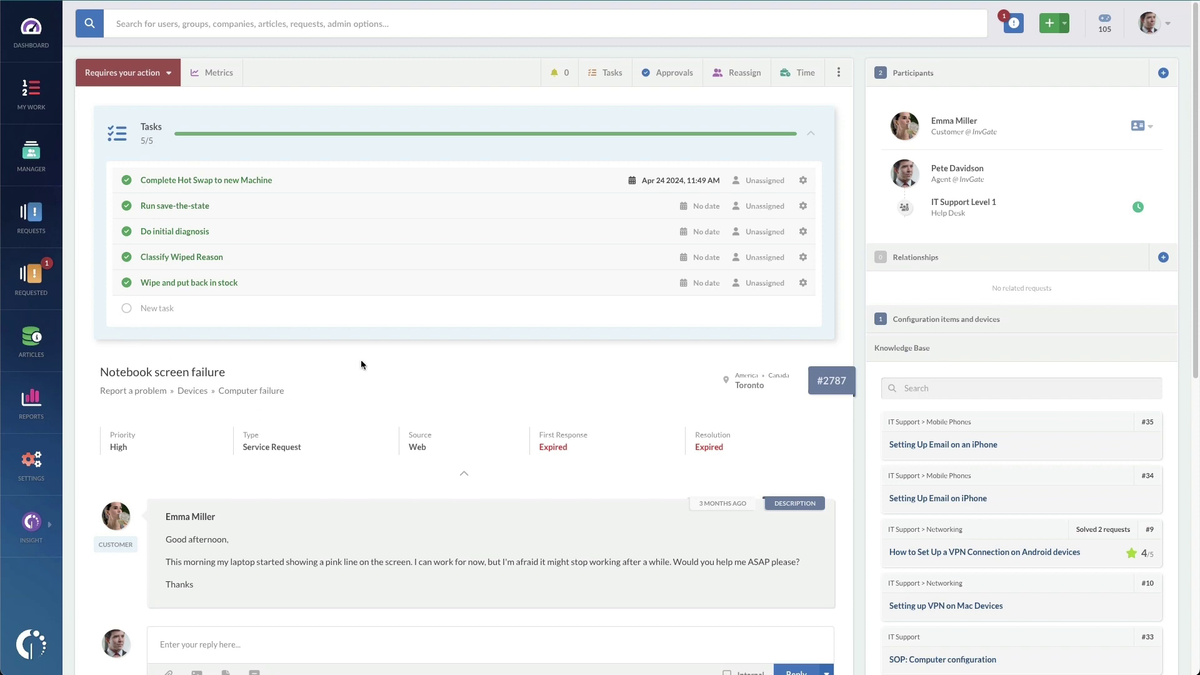
scroll(519, 387, down, 3)
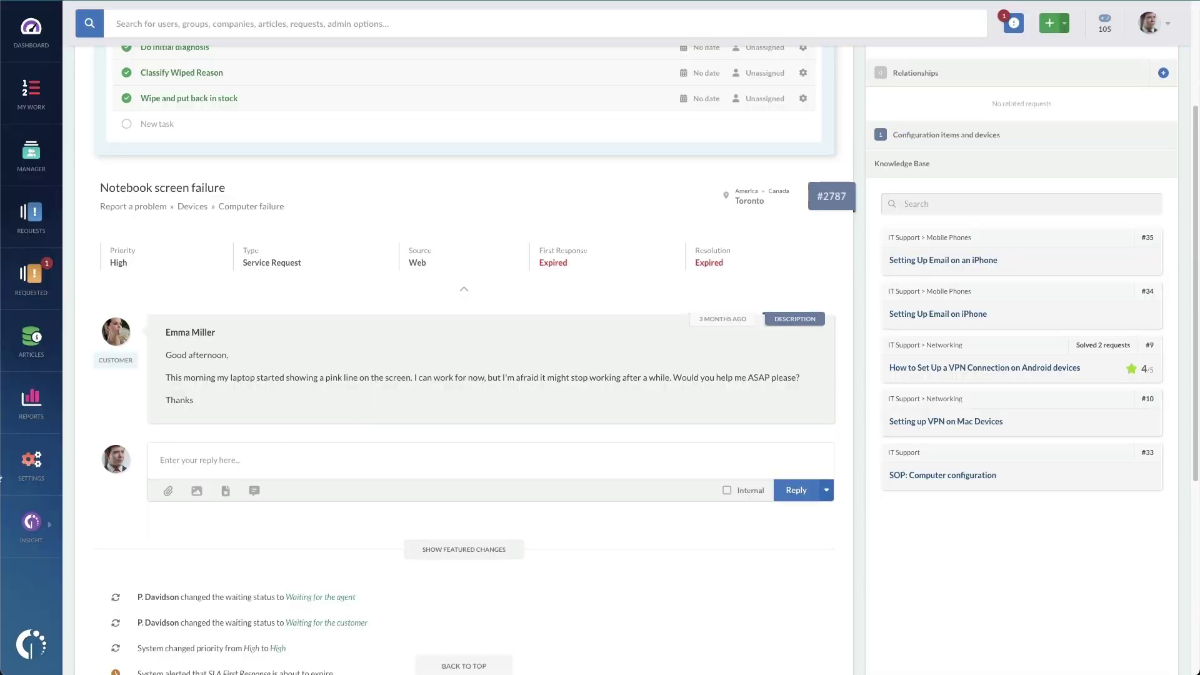
Go to Settings and open the Requests Workflows list.
click(27, 467)
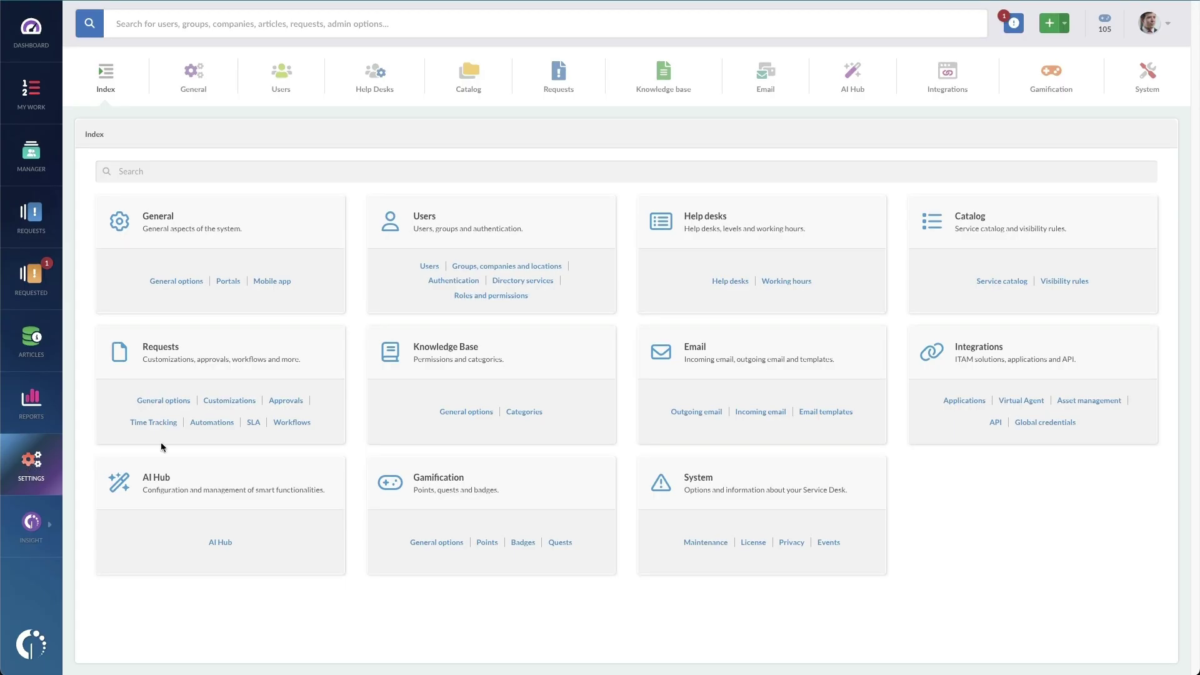
click(292, 423)
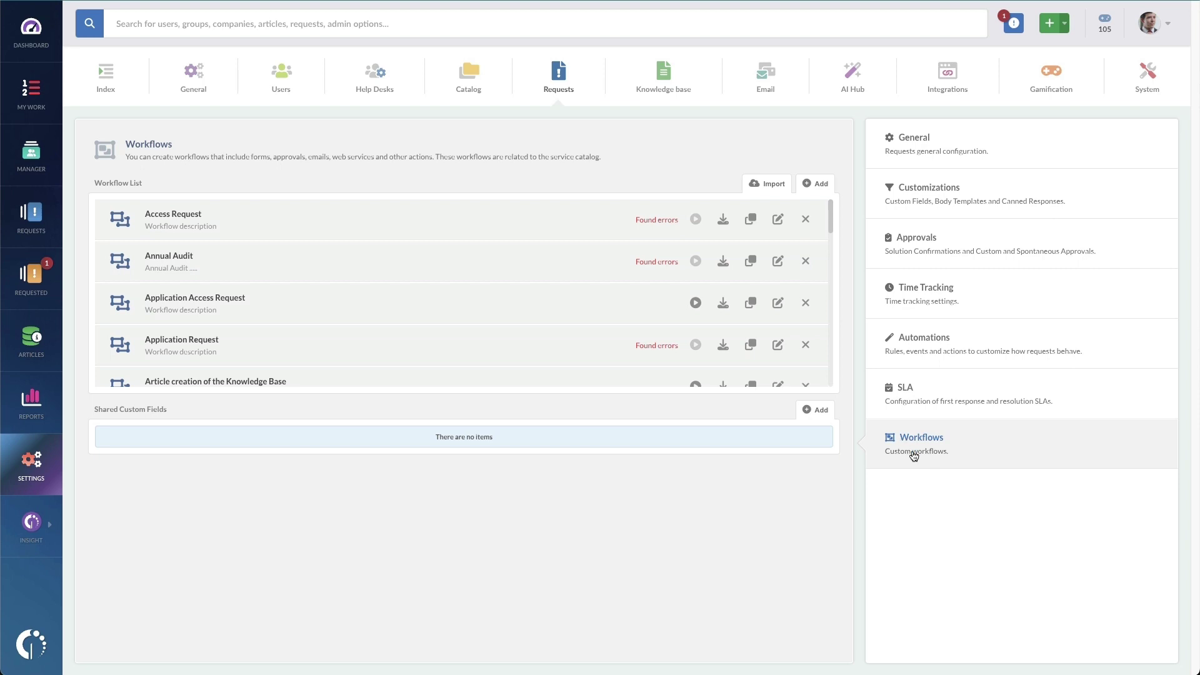
scroll(558, 300, down, 5)
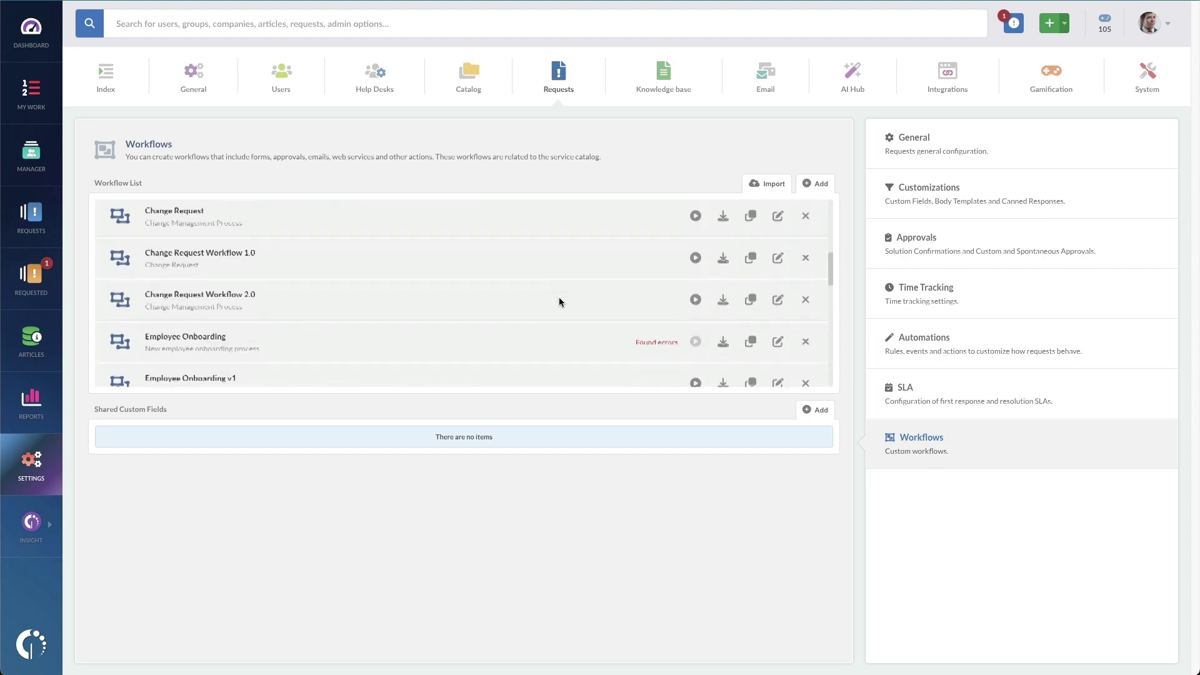
Edit the Employee Onboarding workflow and open its IT Onboarding Tasks stage settings.
scroll(563, 316, down, 1)
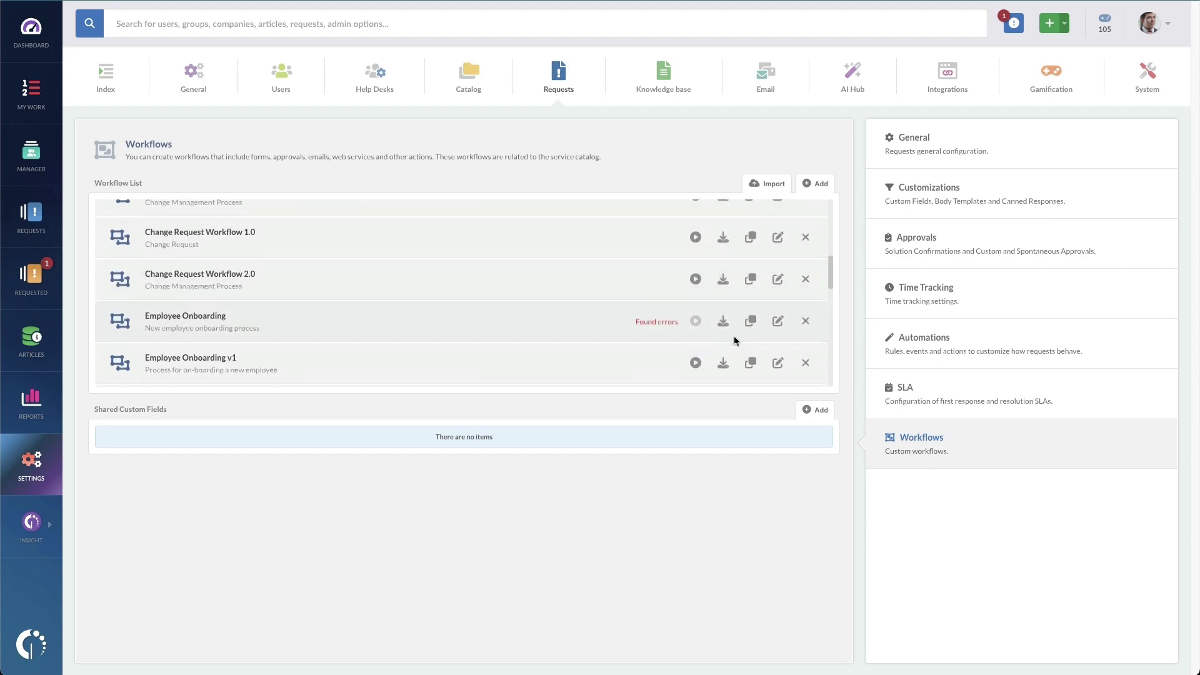
click(776, 323)
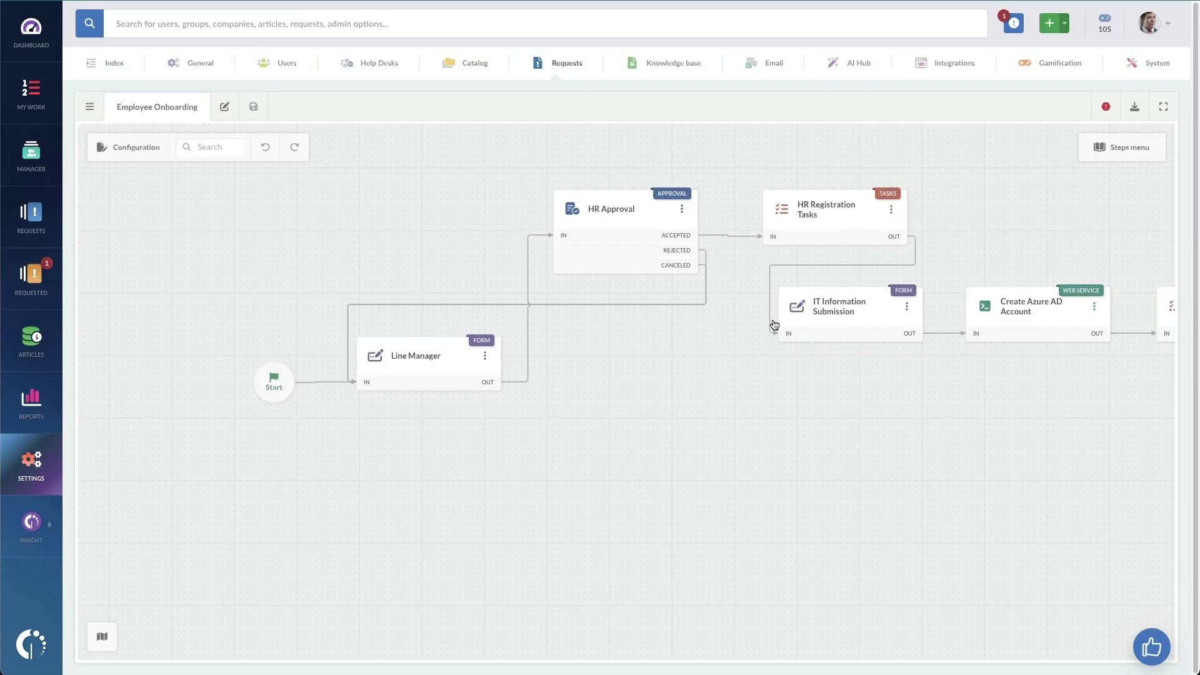
drag(763, 441, 691, 461)
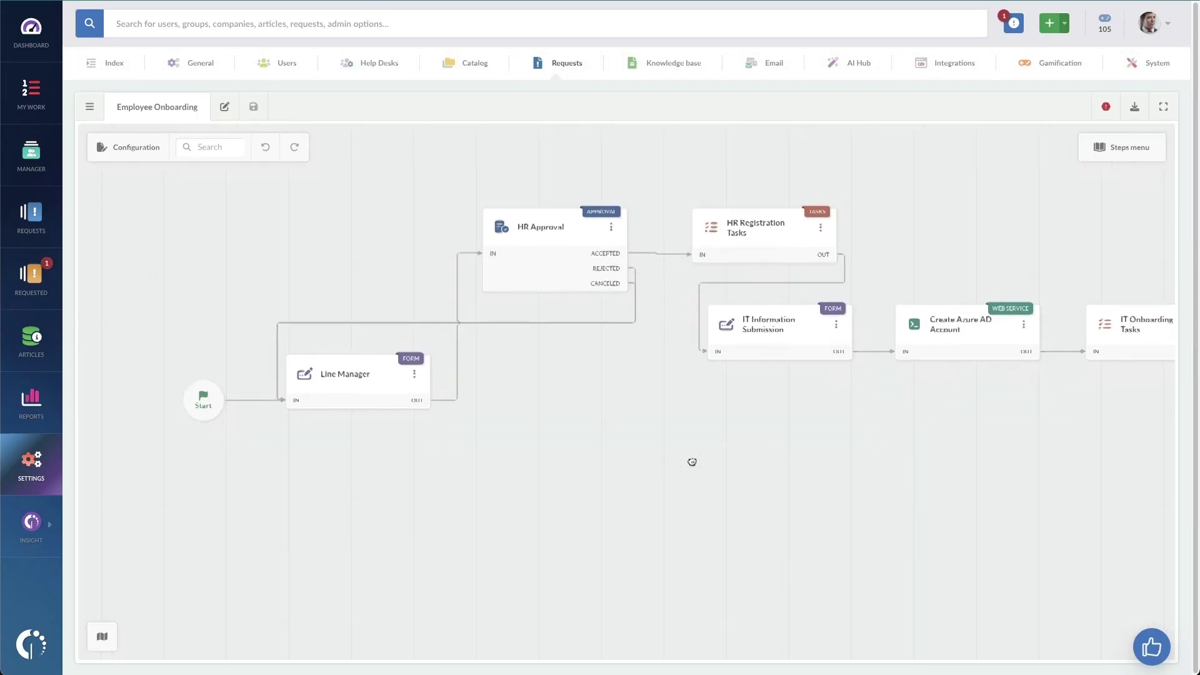
drag(798, 469, 729, 467)
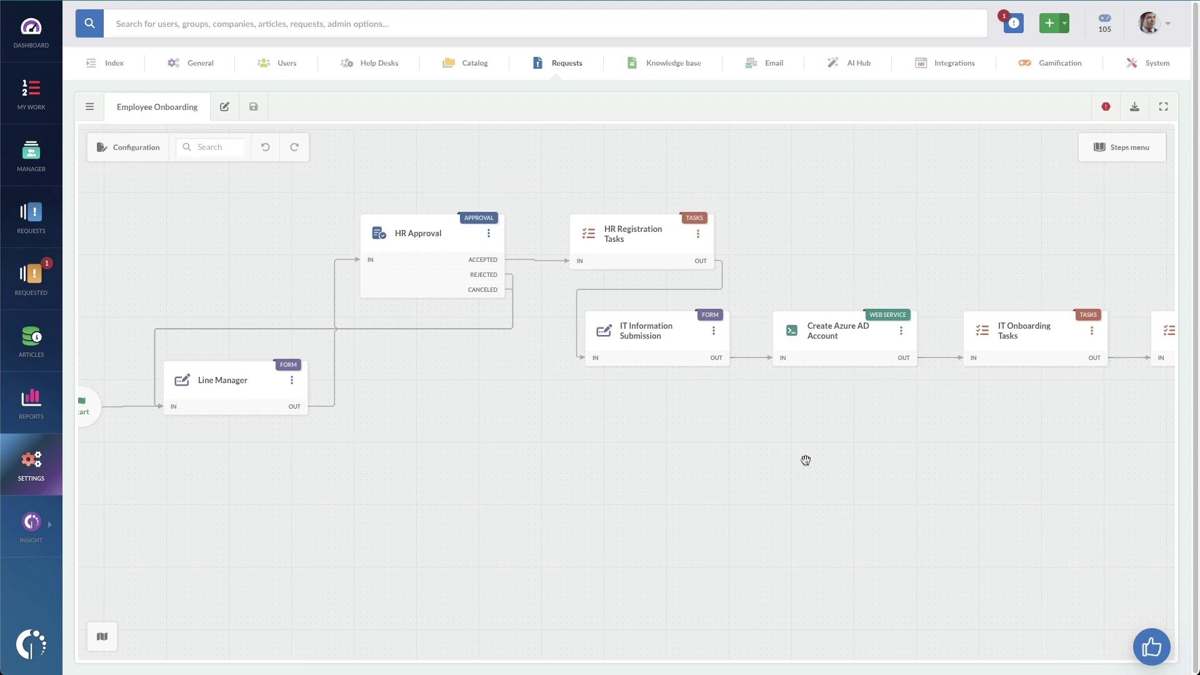
drag(843, 455, 761, 460)
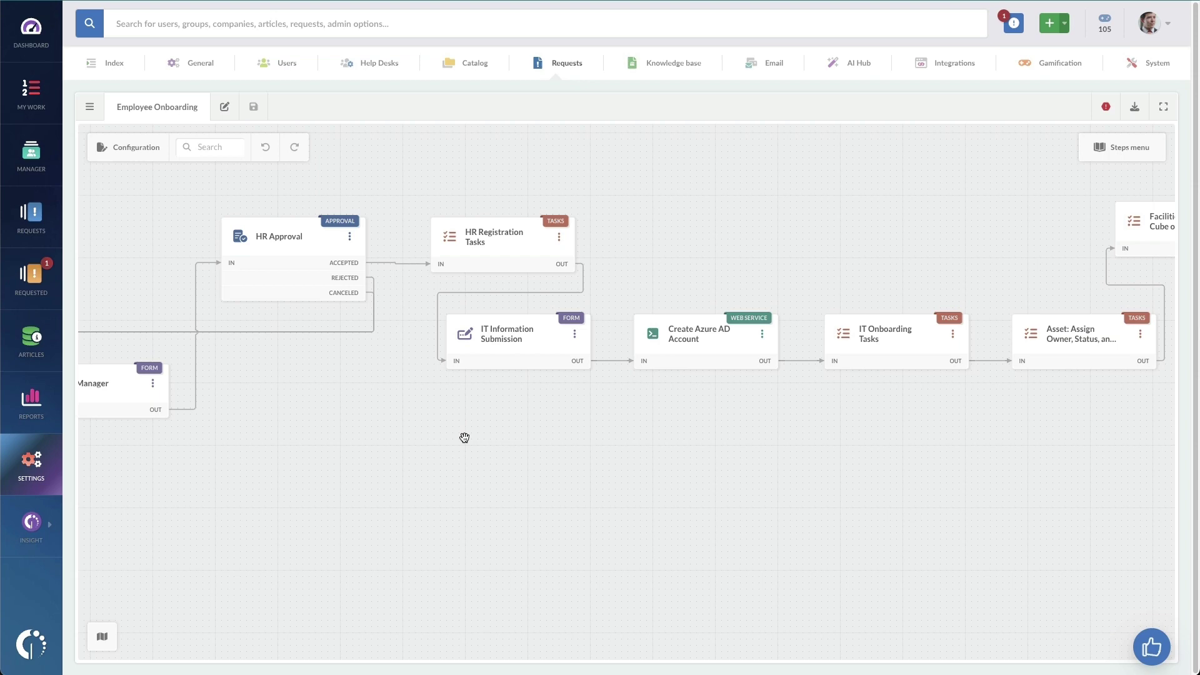
drag(774, 442, 477, 457)
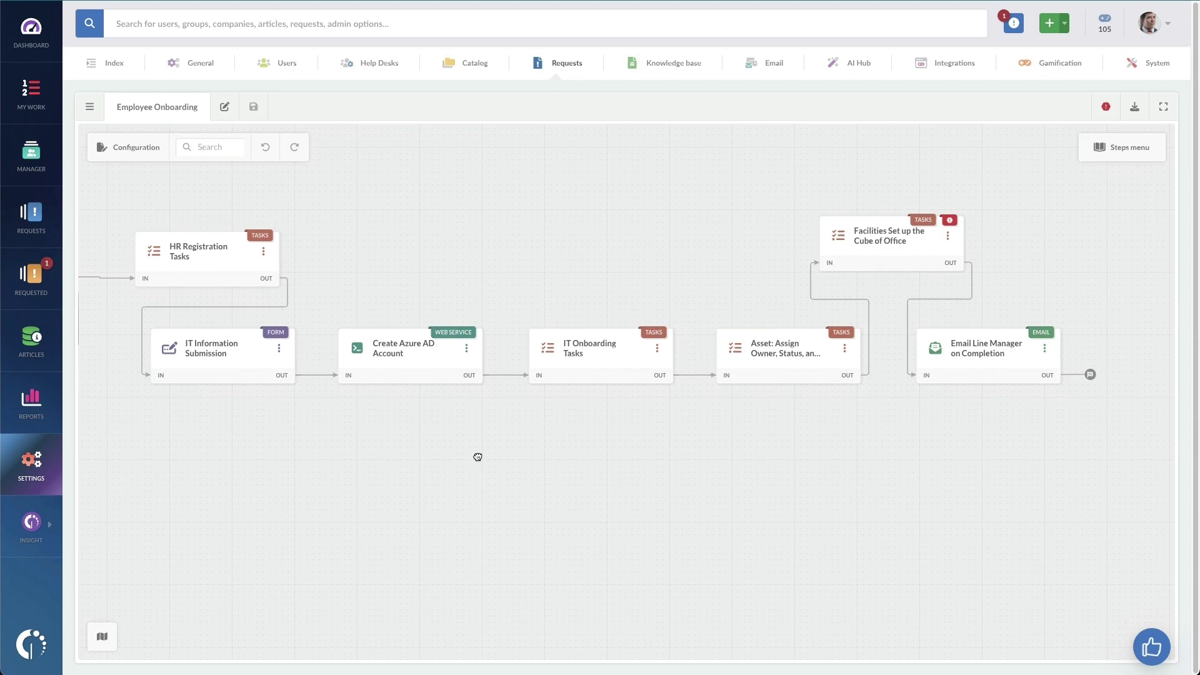
click(602, 346)
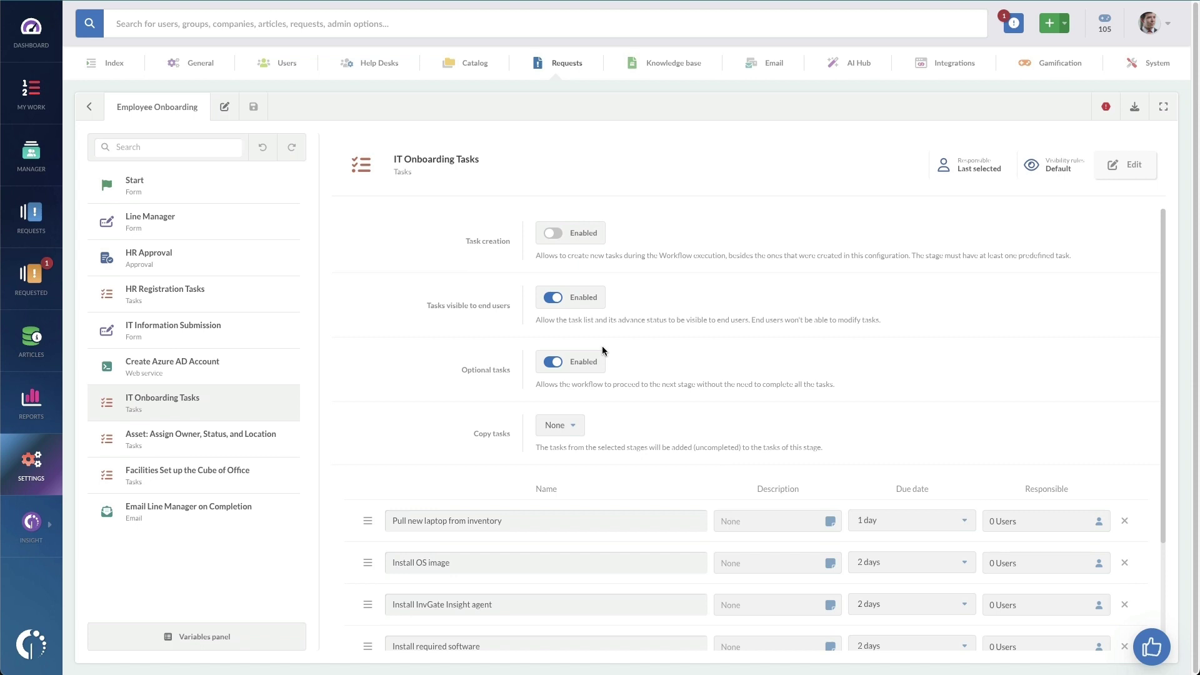
drag(545, 260, 776, 263)
click(796, 251)
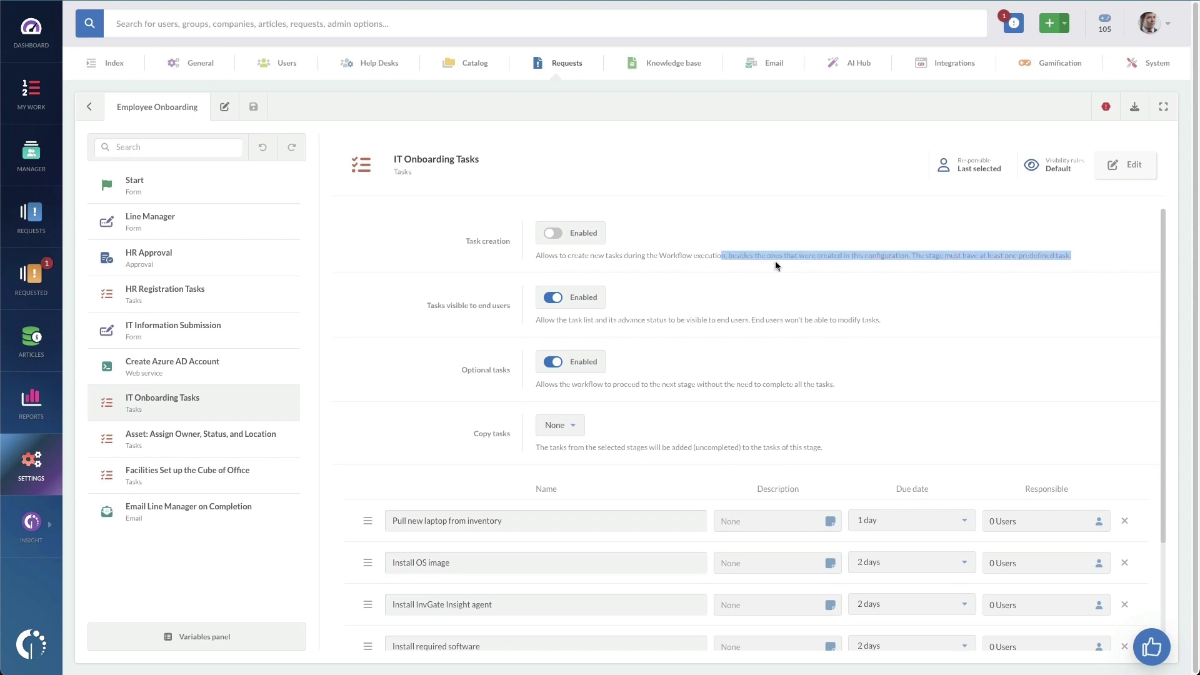
click(774, 253)
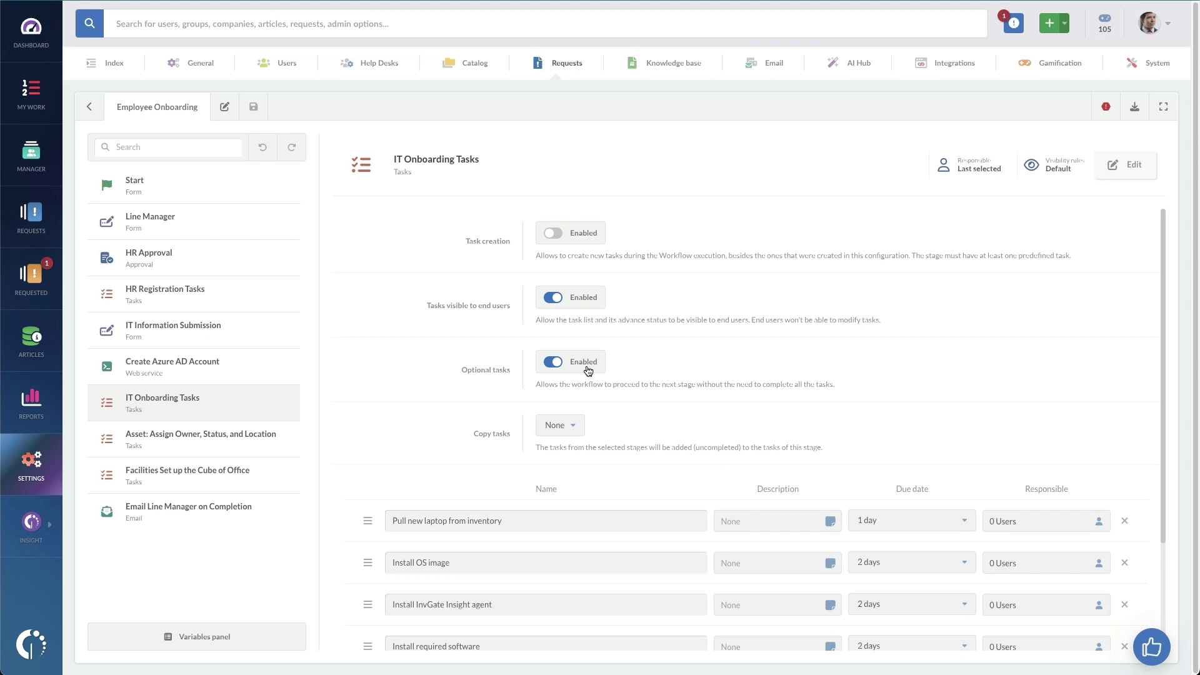
click(551, 365)
click(551, 367)
scroll(453, 370, down, 1)
scroll(454, 373, down, 1)
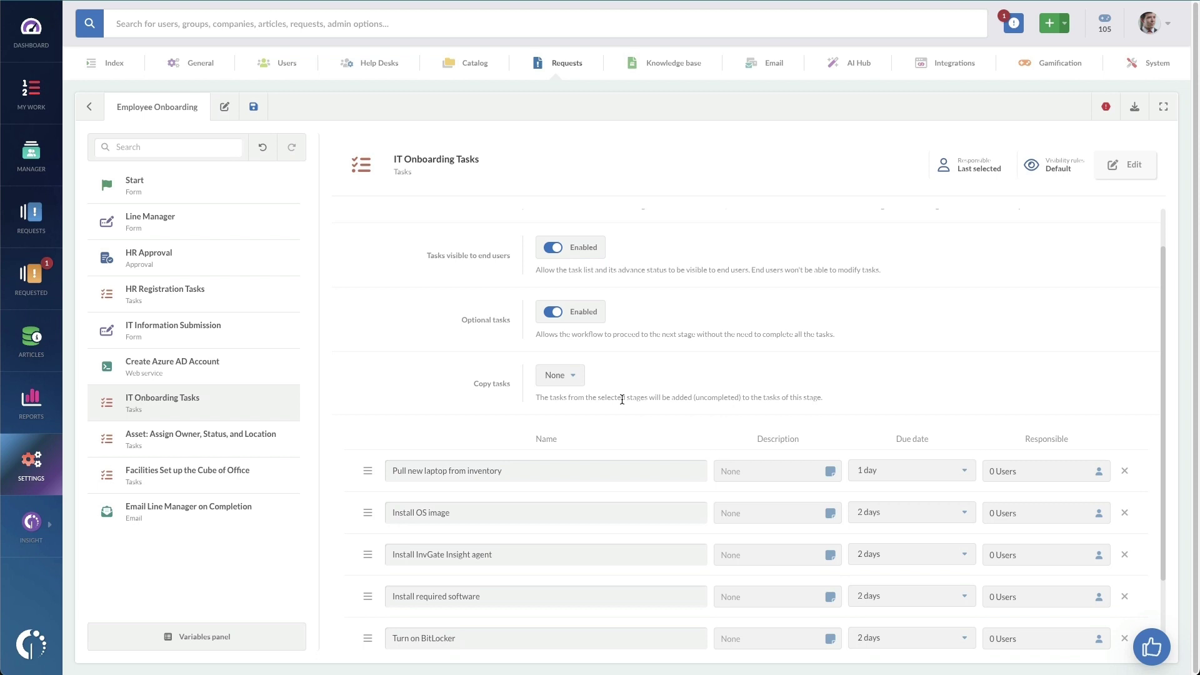
drag(622, 399, 823, 399)
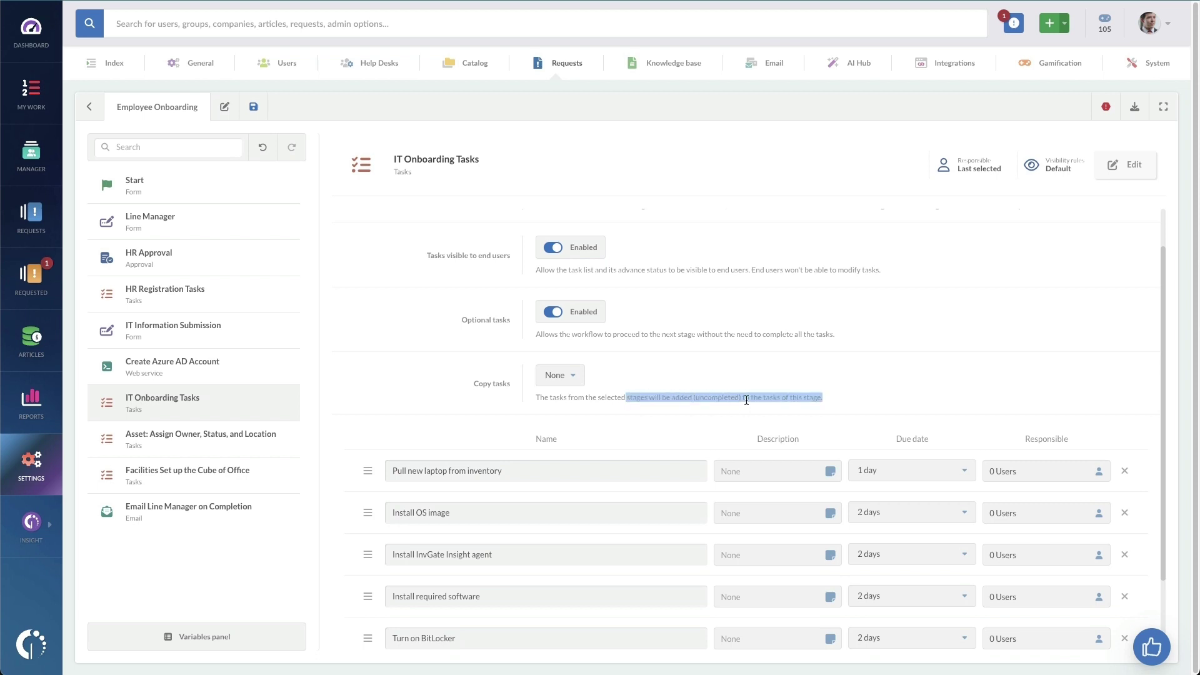
click(727, 399)
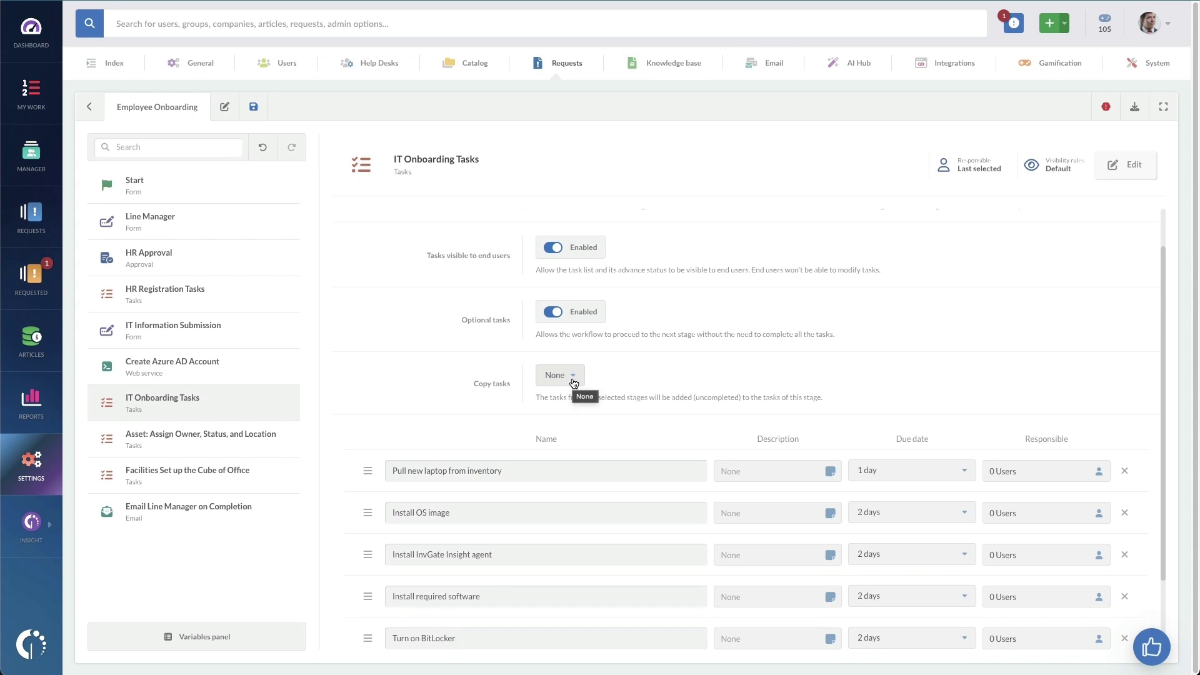
scroll(675, 442, down, 2)
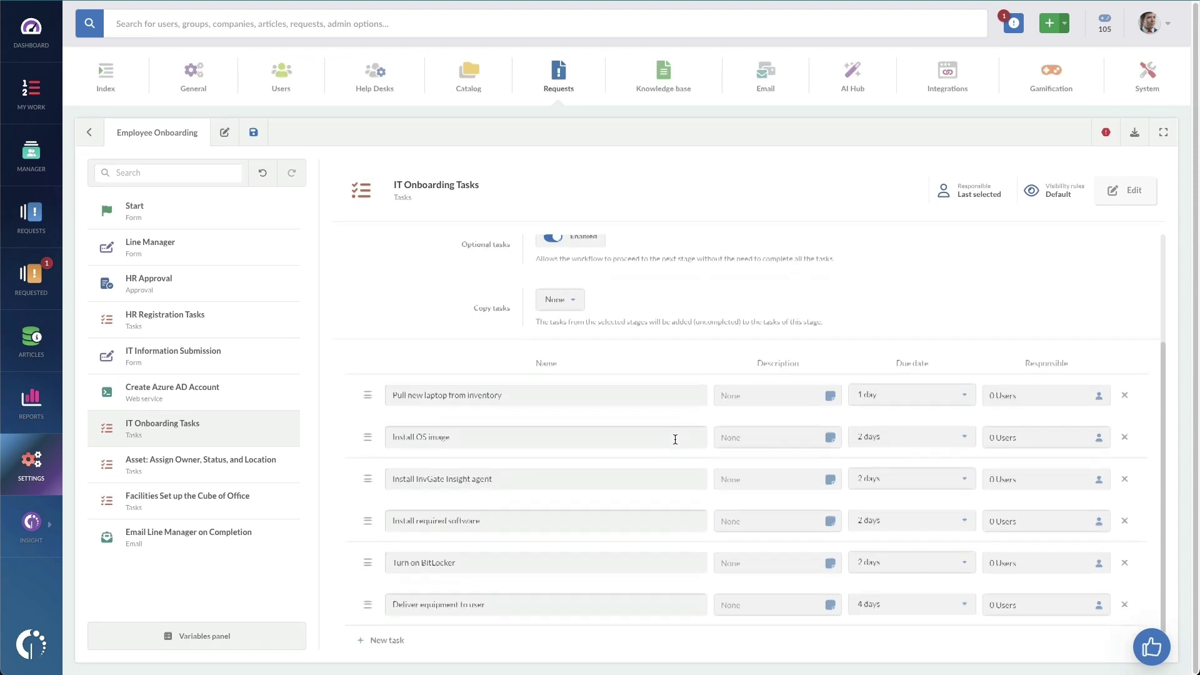
Look over the IT Onboarding task list, then go back to the Employee Onboarding diagram.
scroll(675, 439, down, 1)
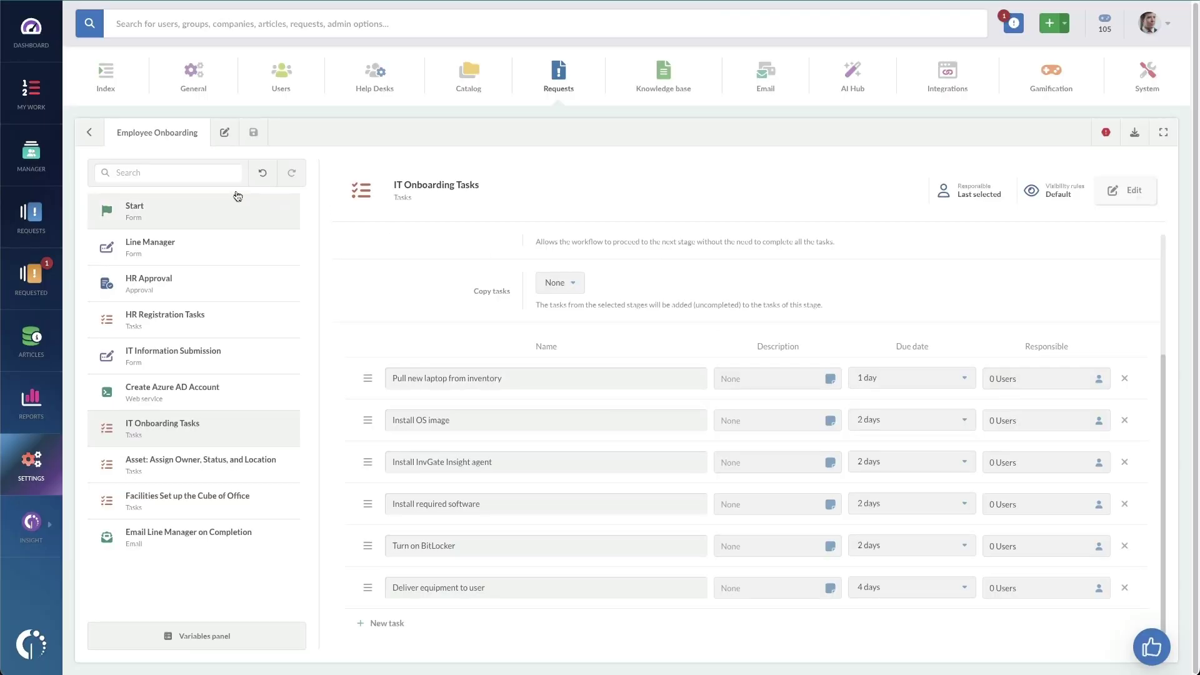
click(90, 132)
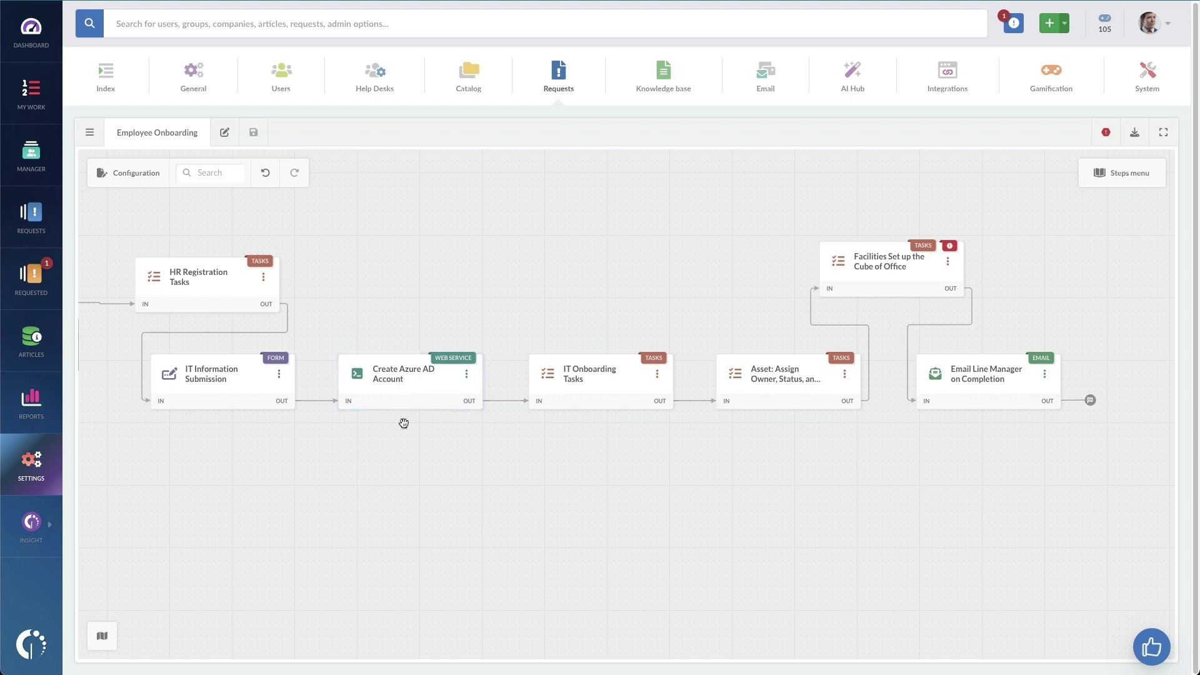
drag(403, 423, 918, 481)
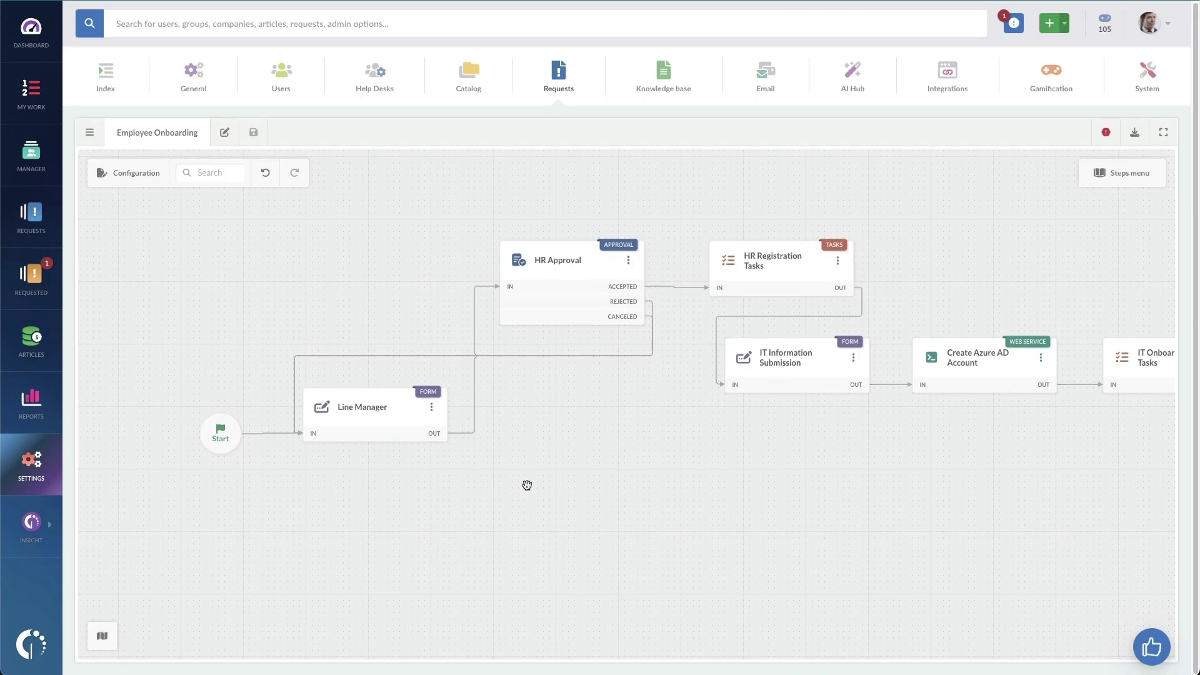
From My Work, open request #2787 Notebook screen failure and its SOP: Computer configuration article.
click(27, 108)
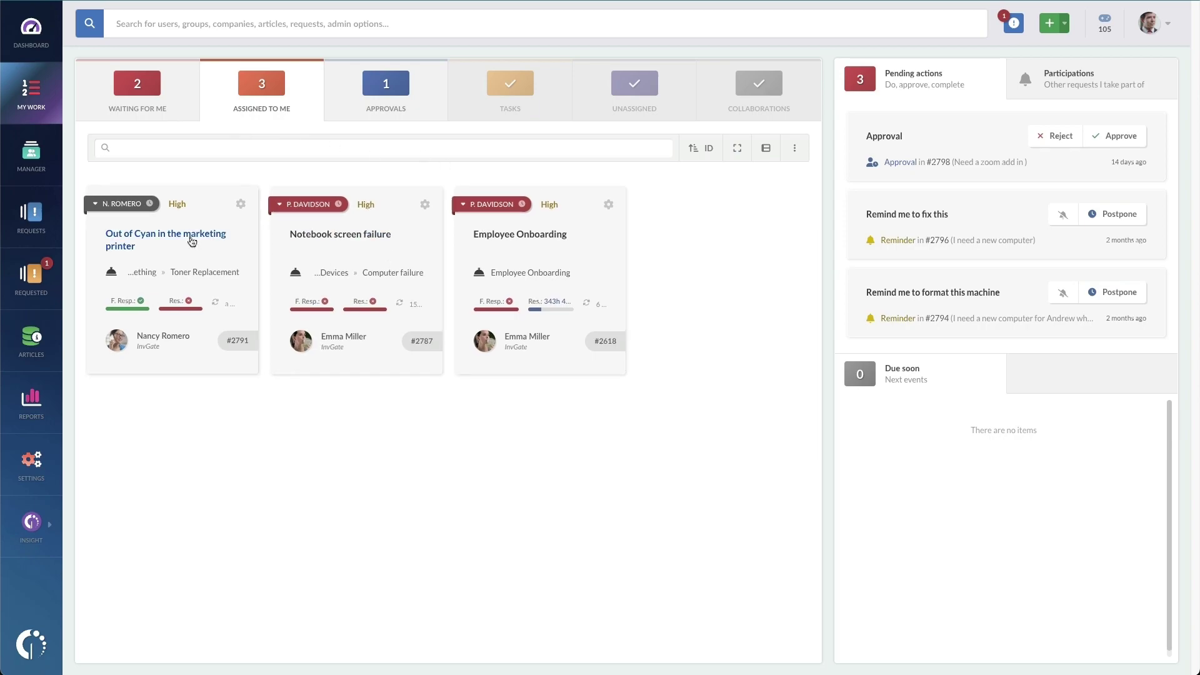
click(335, 236)
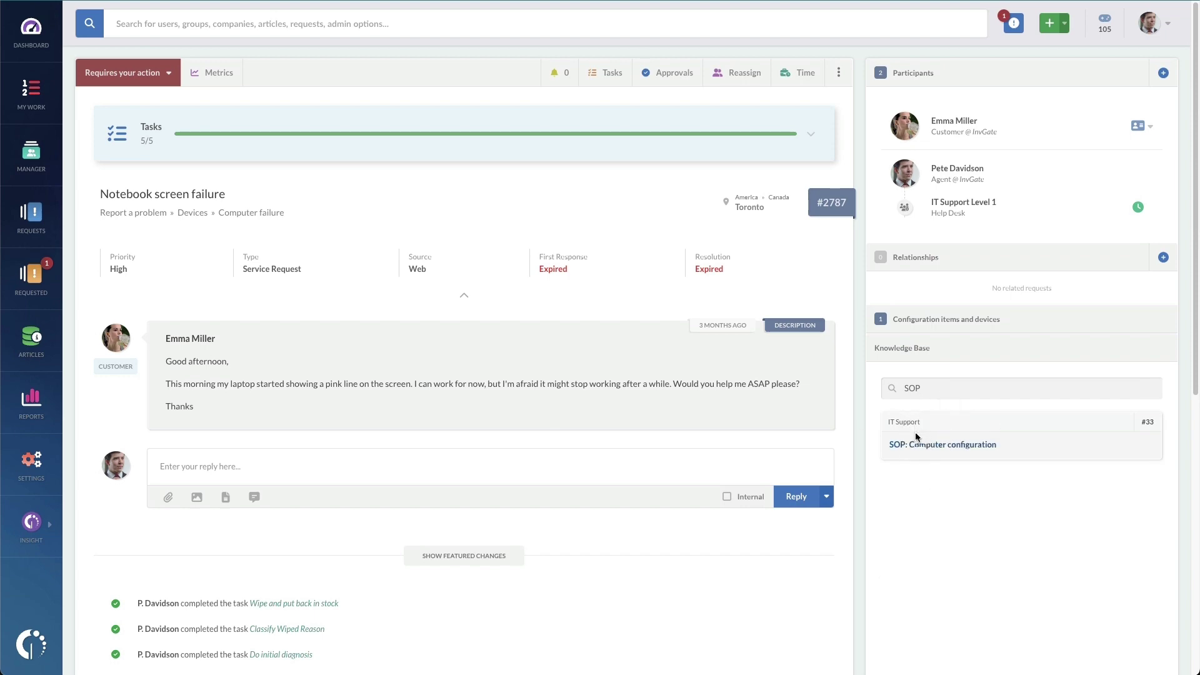
click(923, 446)
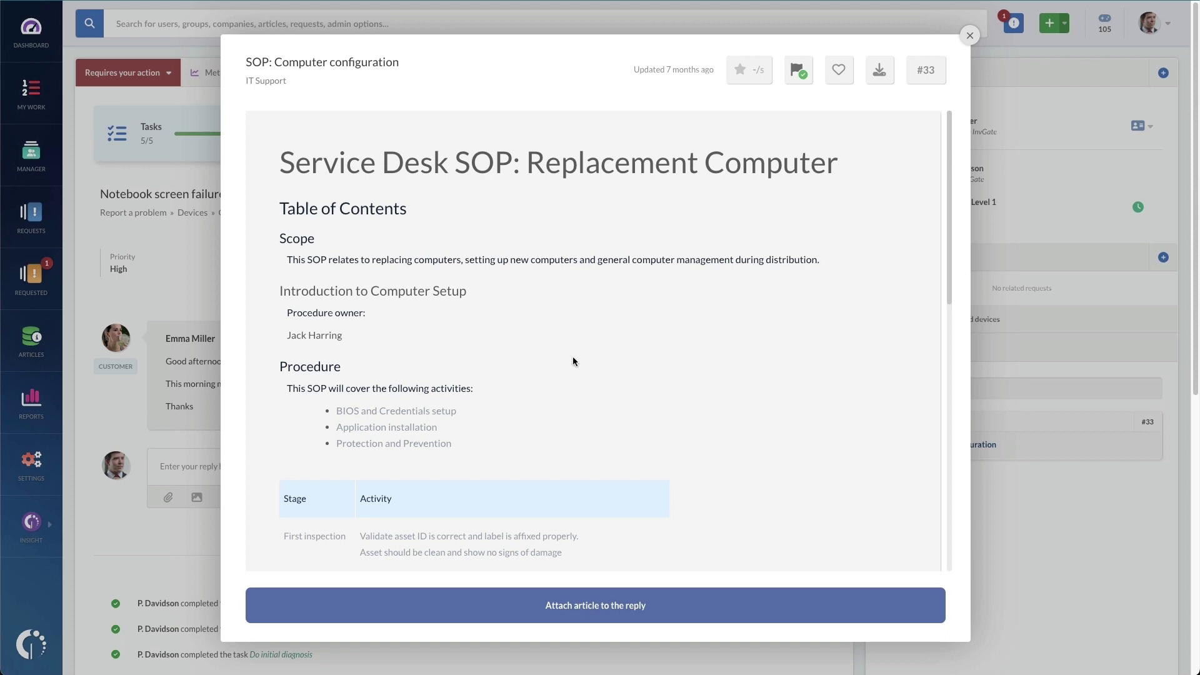
Read through the SOP: Computer configuration article, then close it.
scroll(573, 356, down, 4)
drag(289, 168, 463, 227)
click(465, 226)
scroll(466, 226, down, 1)
scroll(466, 226, down, 6)
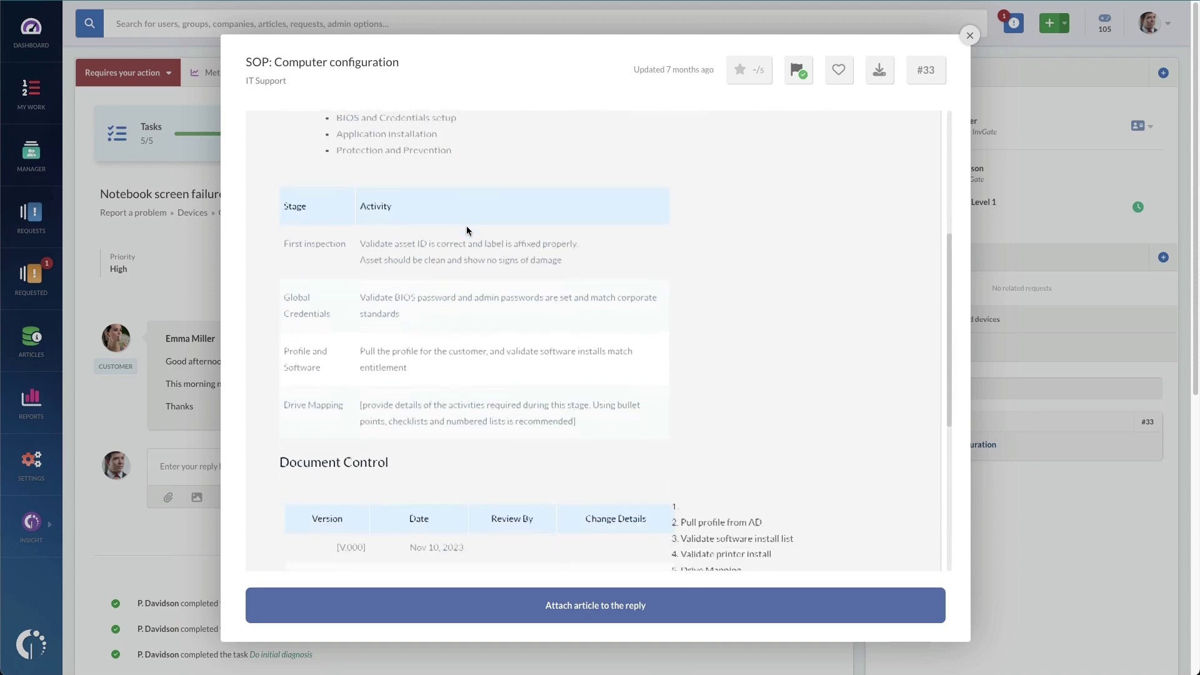
scroll(493, 419, down, 3)
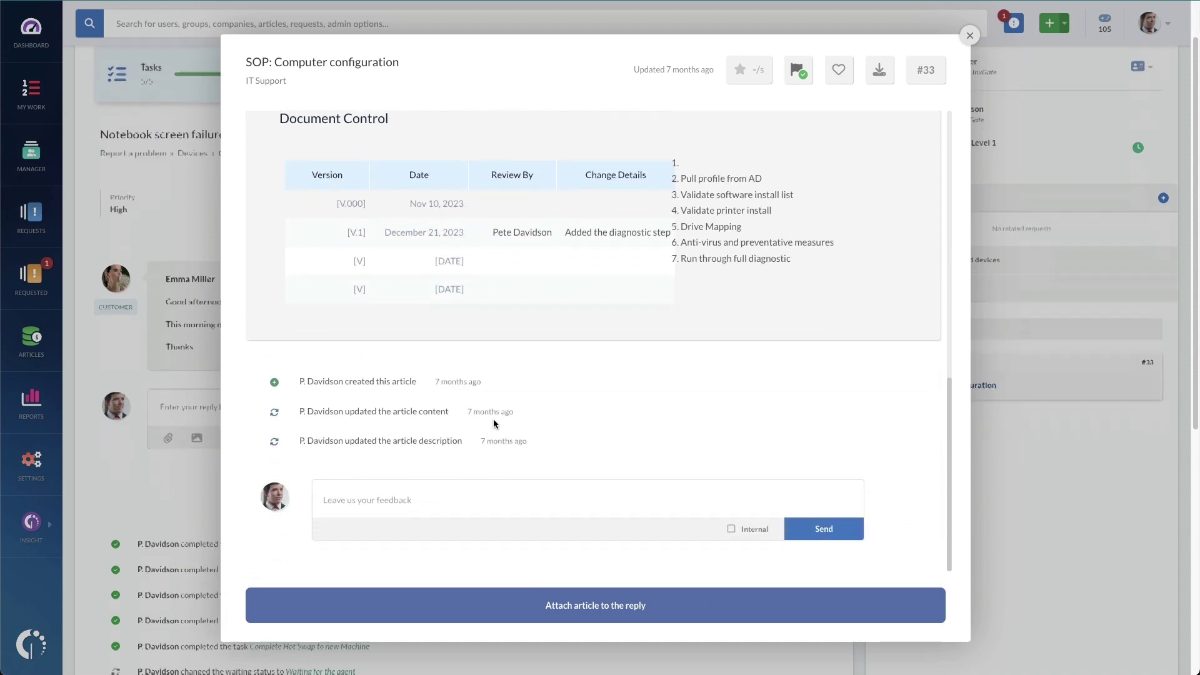
scroll(606, 429, up, 10)
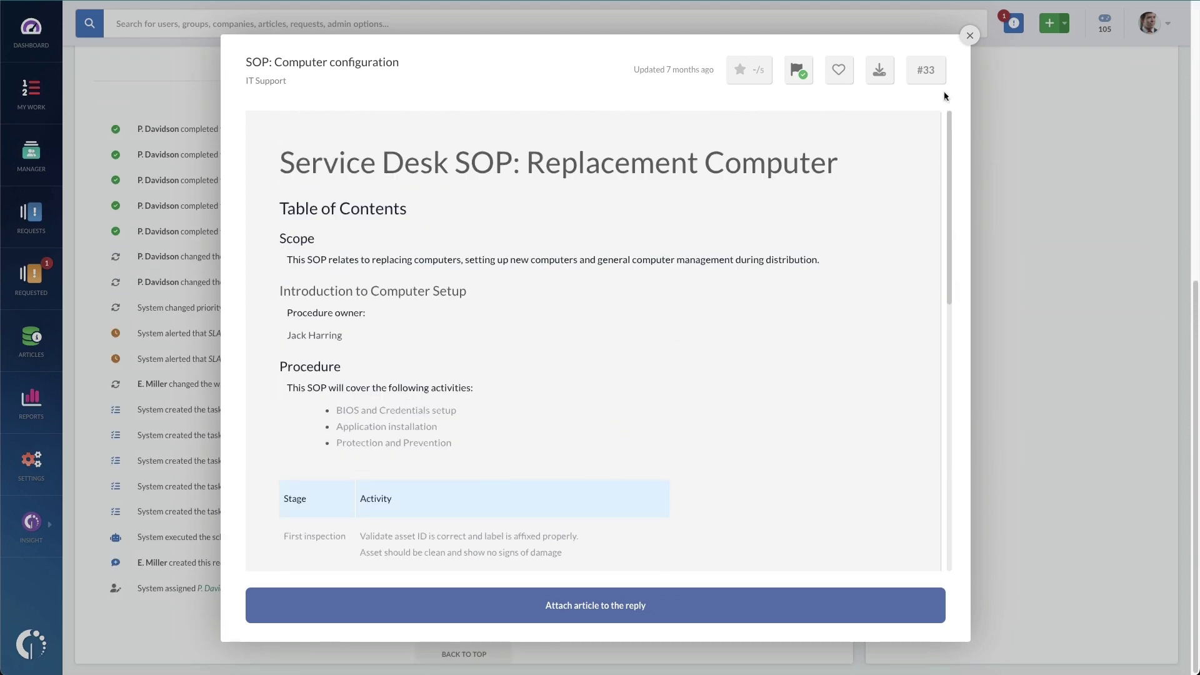
click(968, 37)
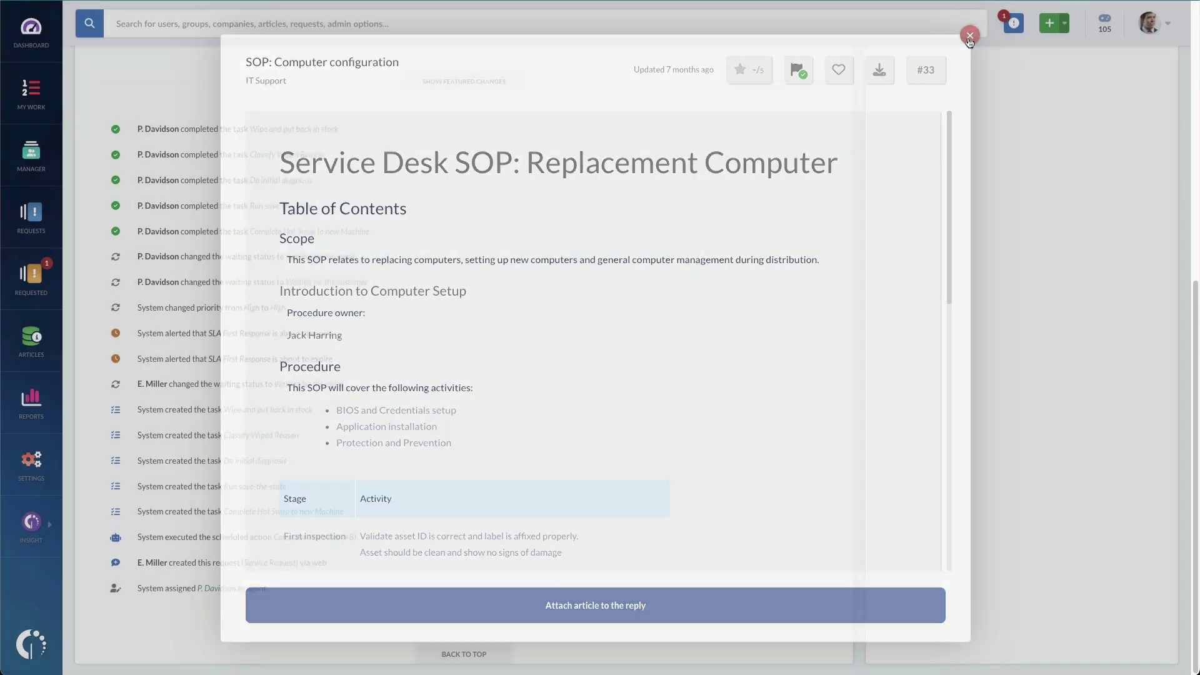
Scroll request #2787 back up to the top.
scroll(571, 267, up, 8)
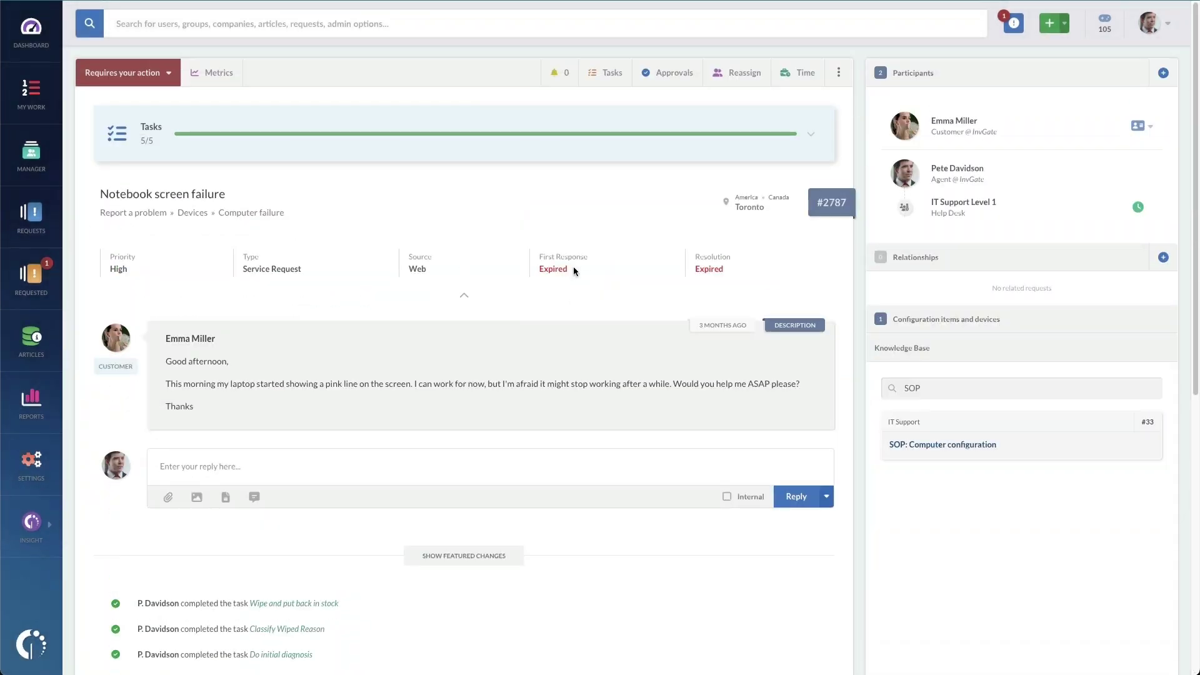